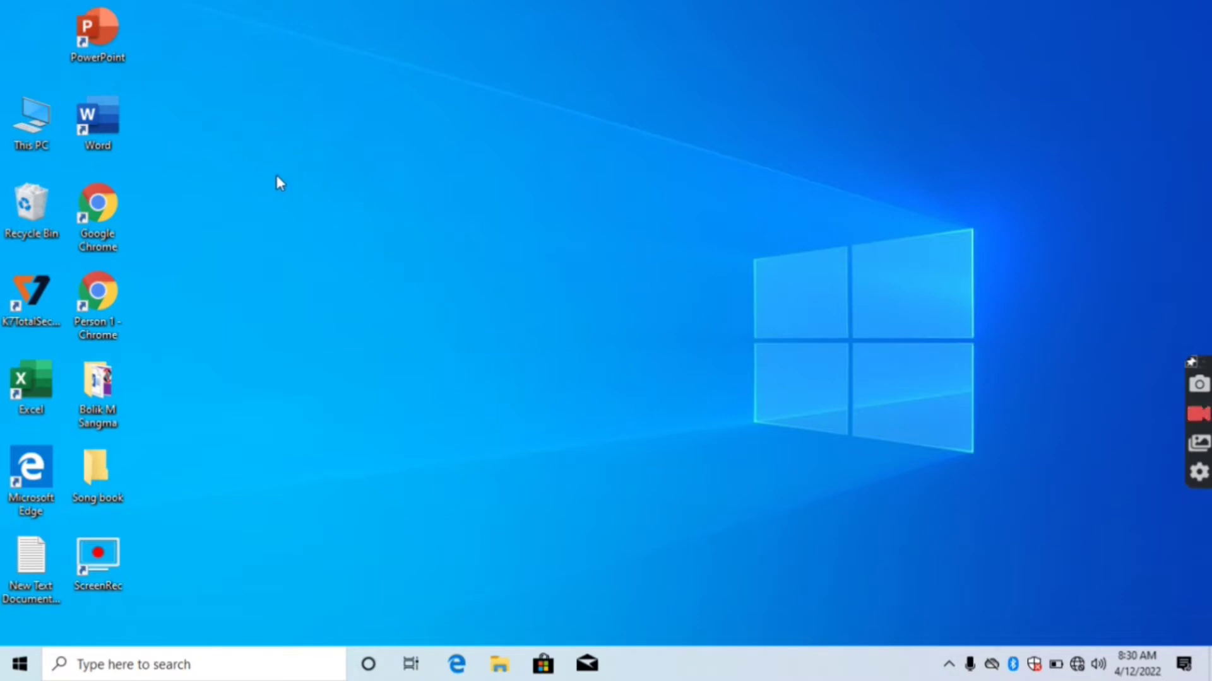
- Launch Word, create a blank document, Document1, and zoom the page view out slightly
double_click(109, 121)
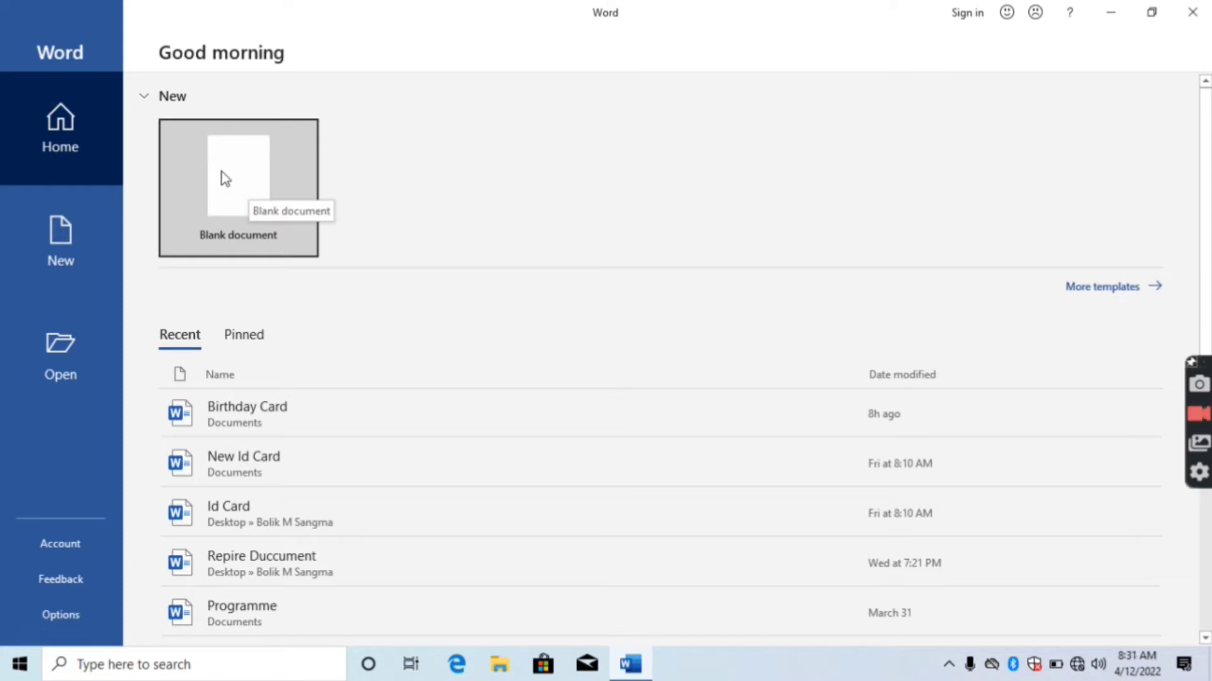
click(222, 179)
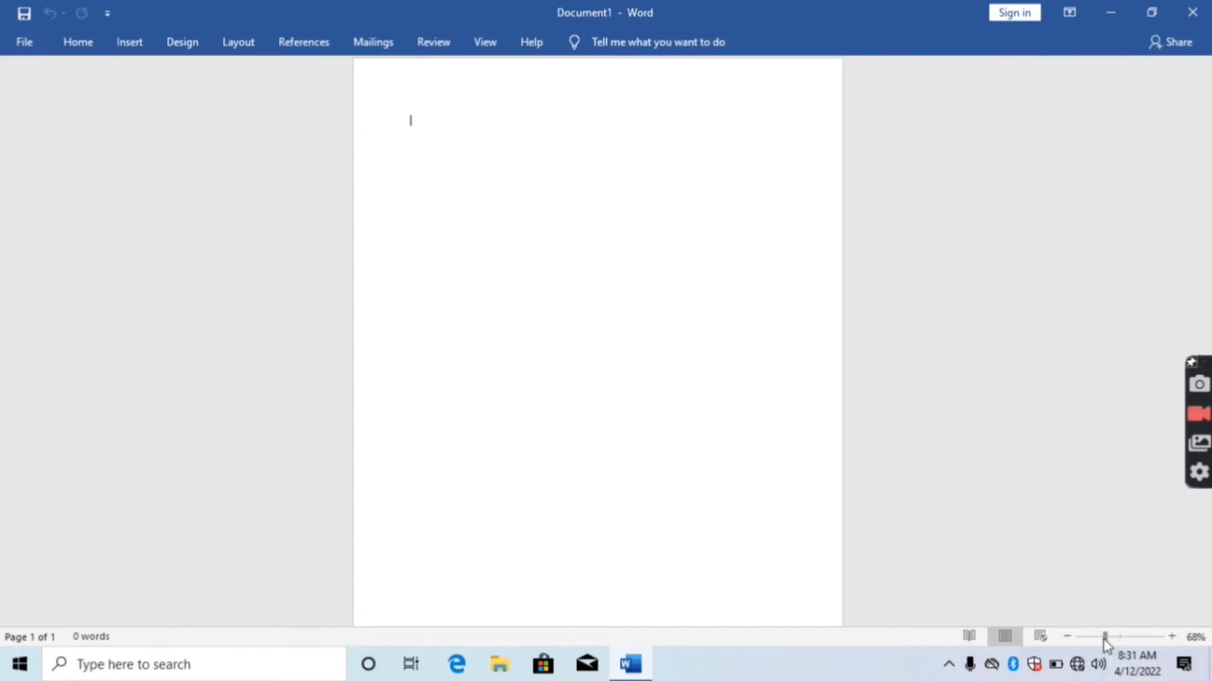
drag(1104, 638, 1102, 637)
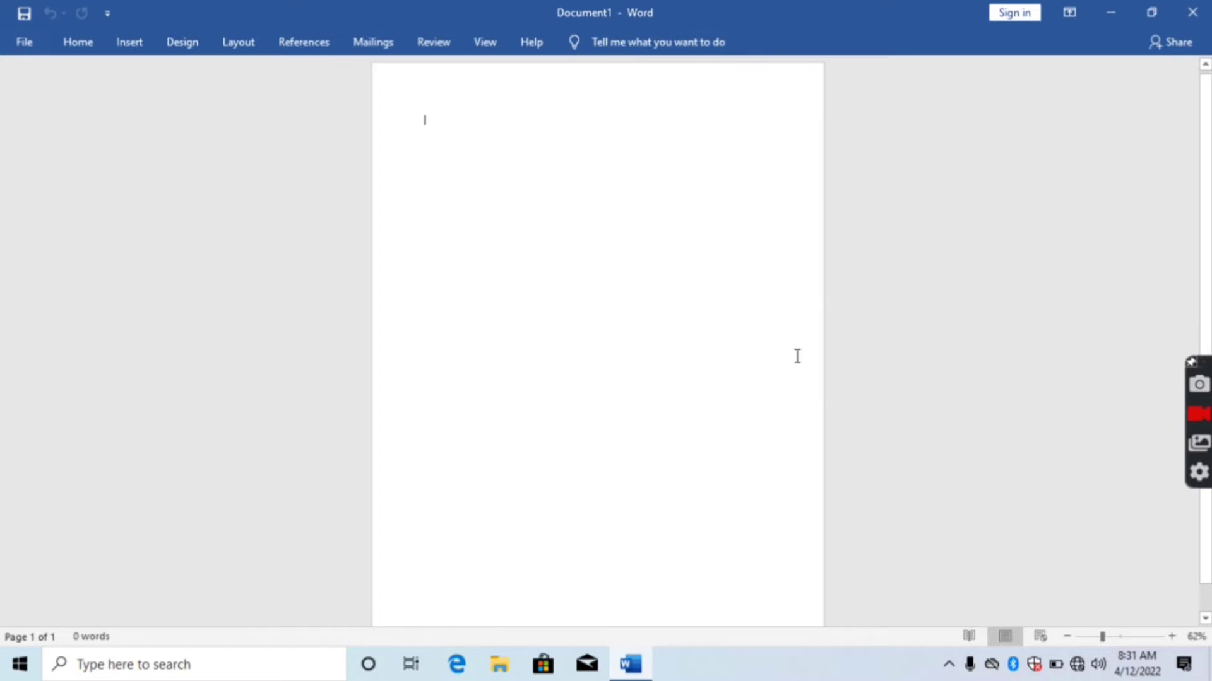
scroll(569, 341, down, 1)
scroll(570, 341, up, 1)
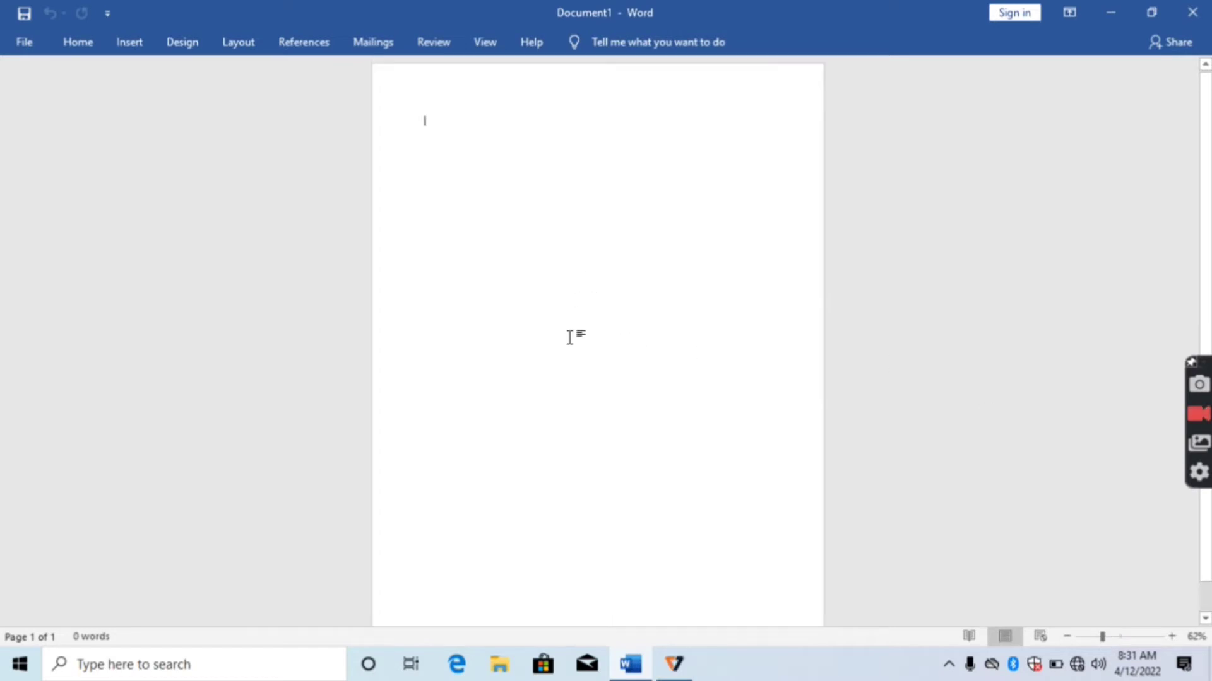
scroll(570, 336, down, 1)
scroll(570, 337, up, 1)
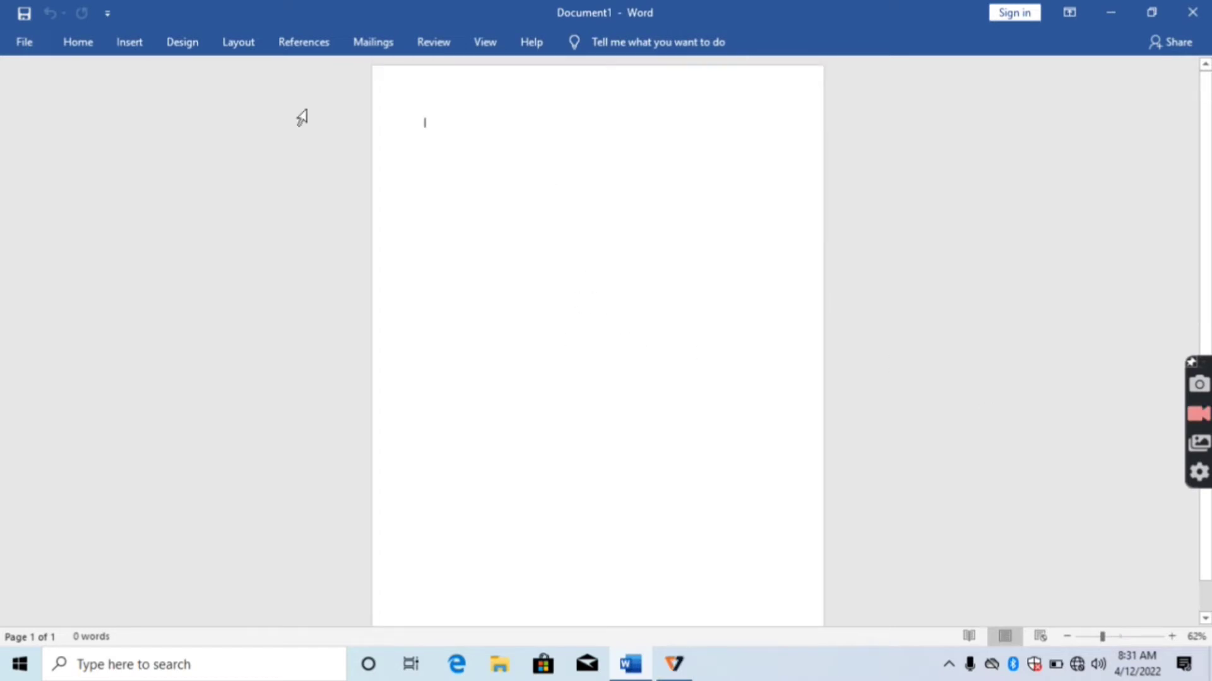
- Insert the certificate photo 20220406_210914-1 from this device into the page
click(131, 45)
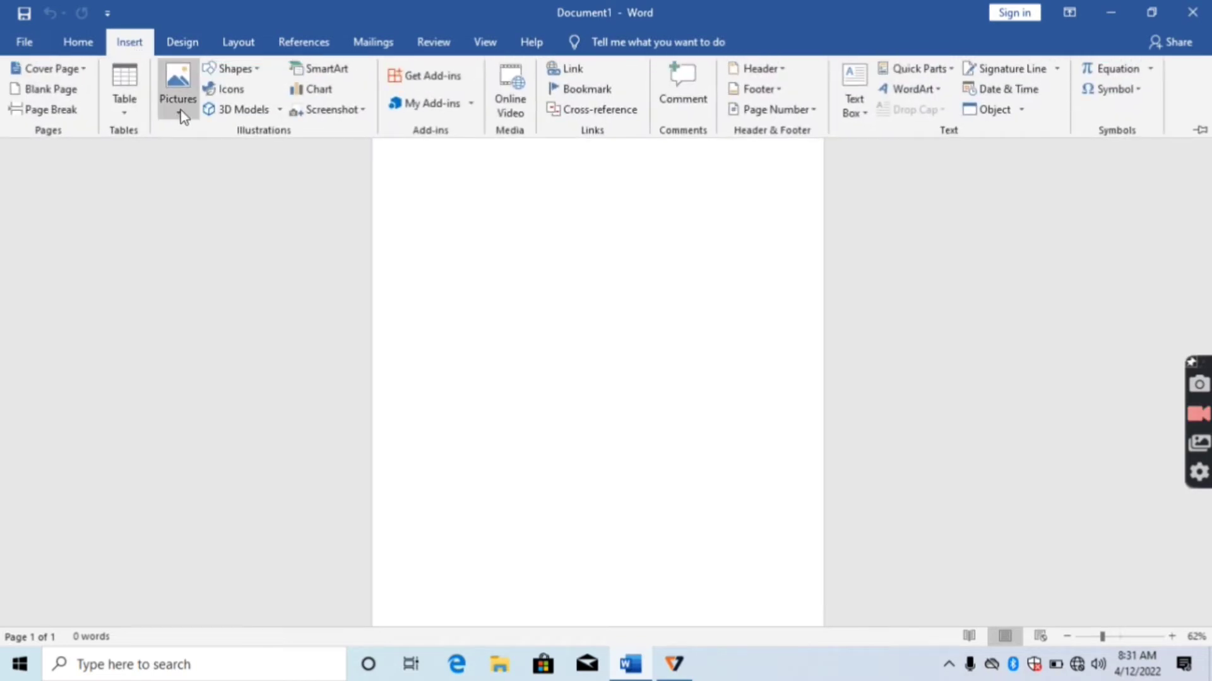
click(179, 112)
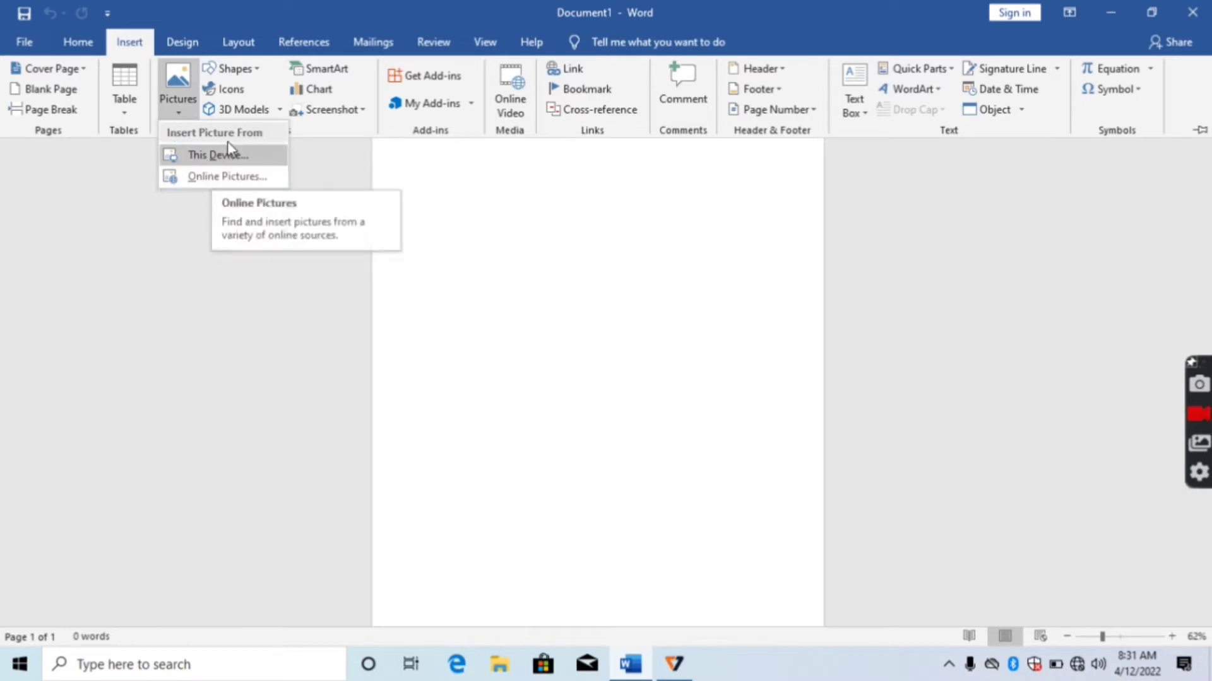
click(226, 160)
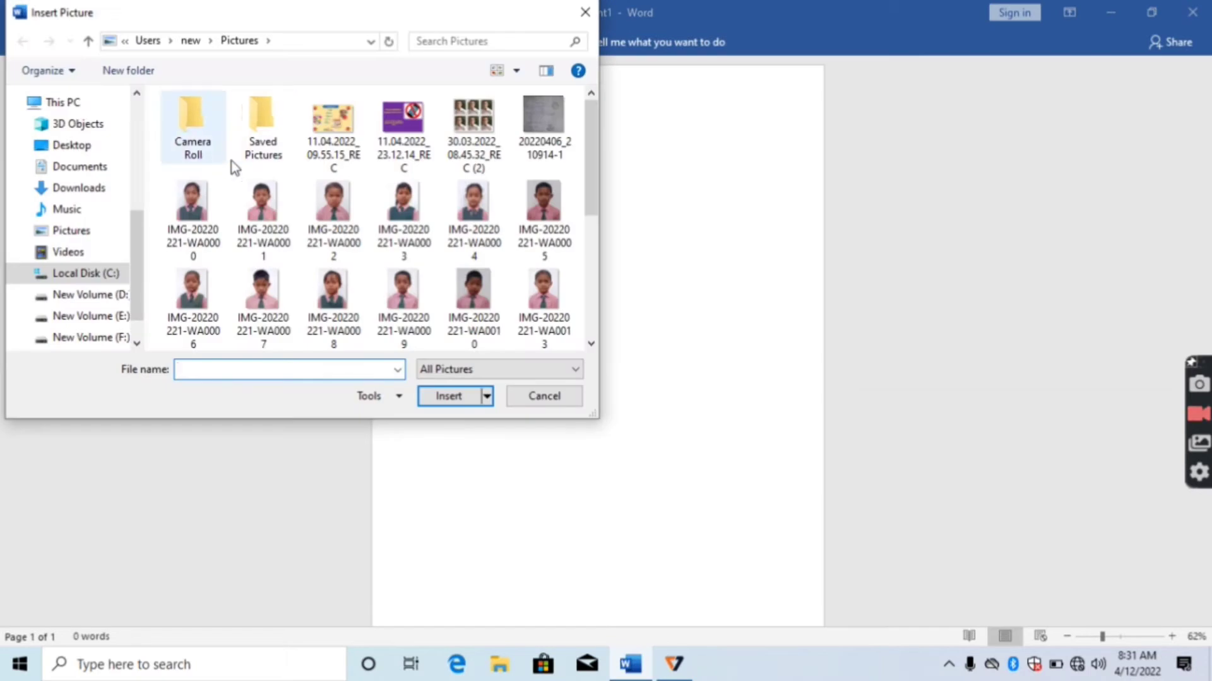
click(543, 124)
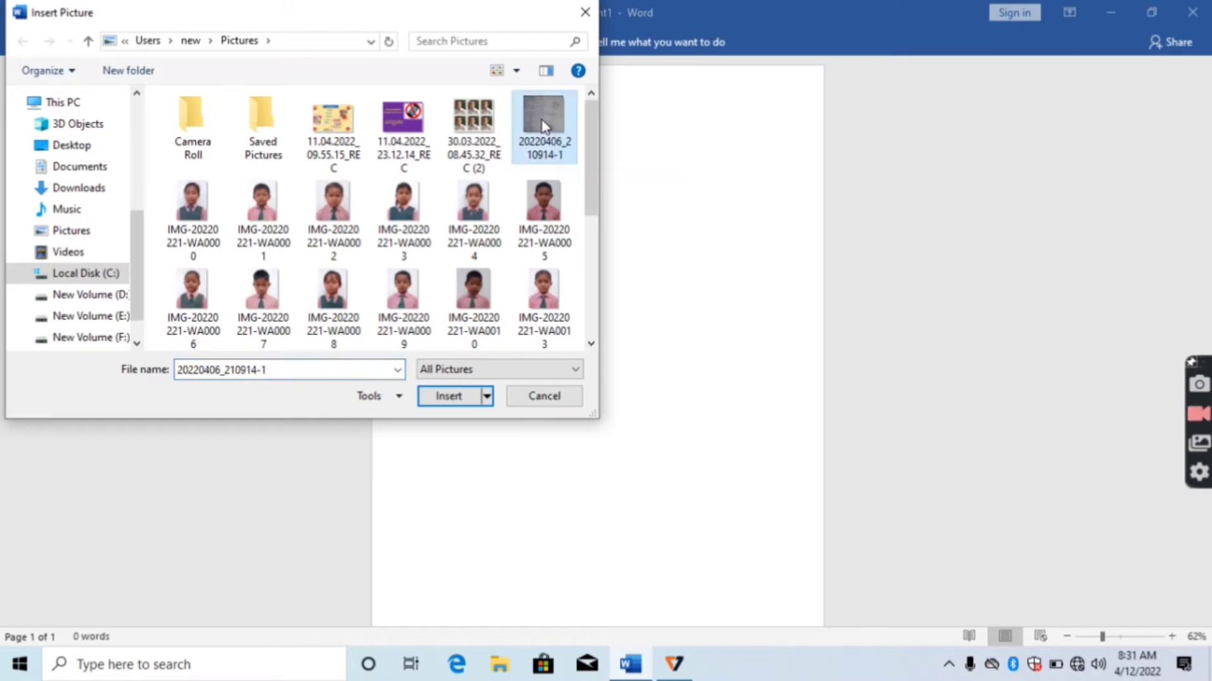
click(445, 395)
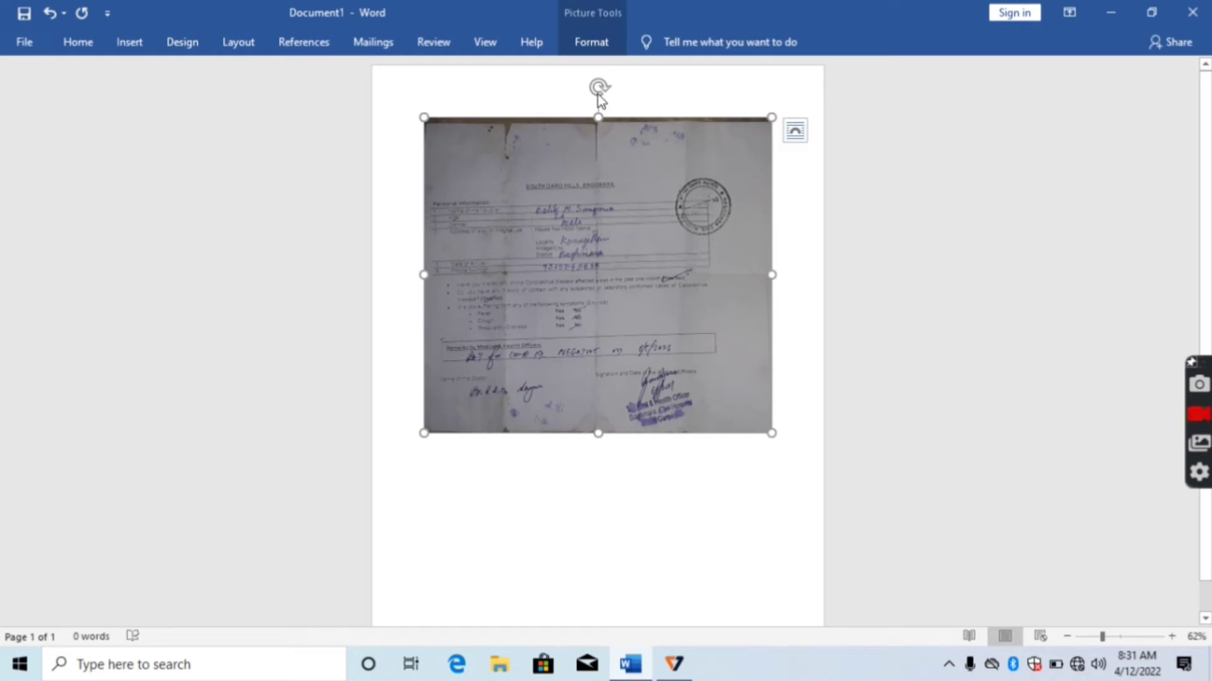
- Set the photo's text wrapping to In Front of Text
click(587, 44)
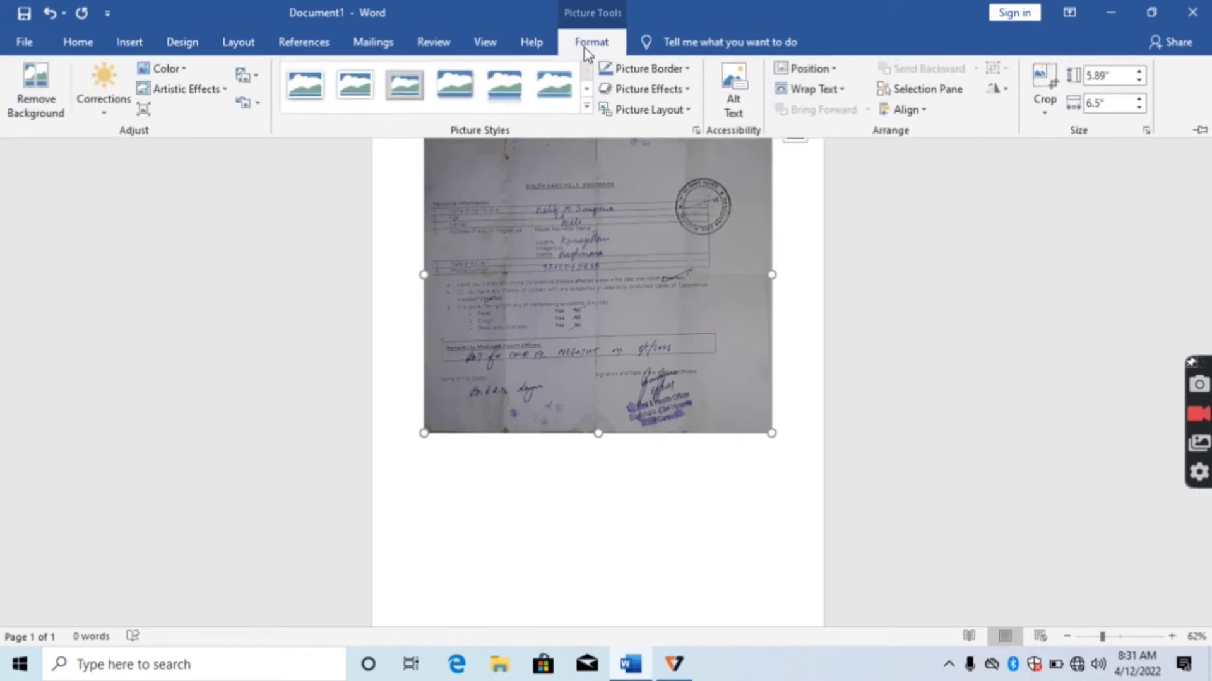
click(845, 90)
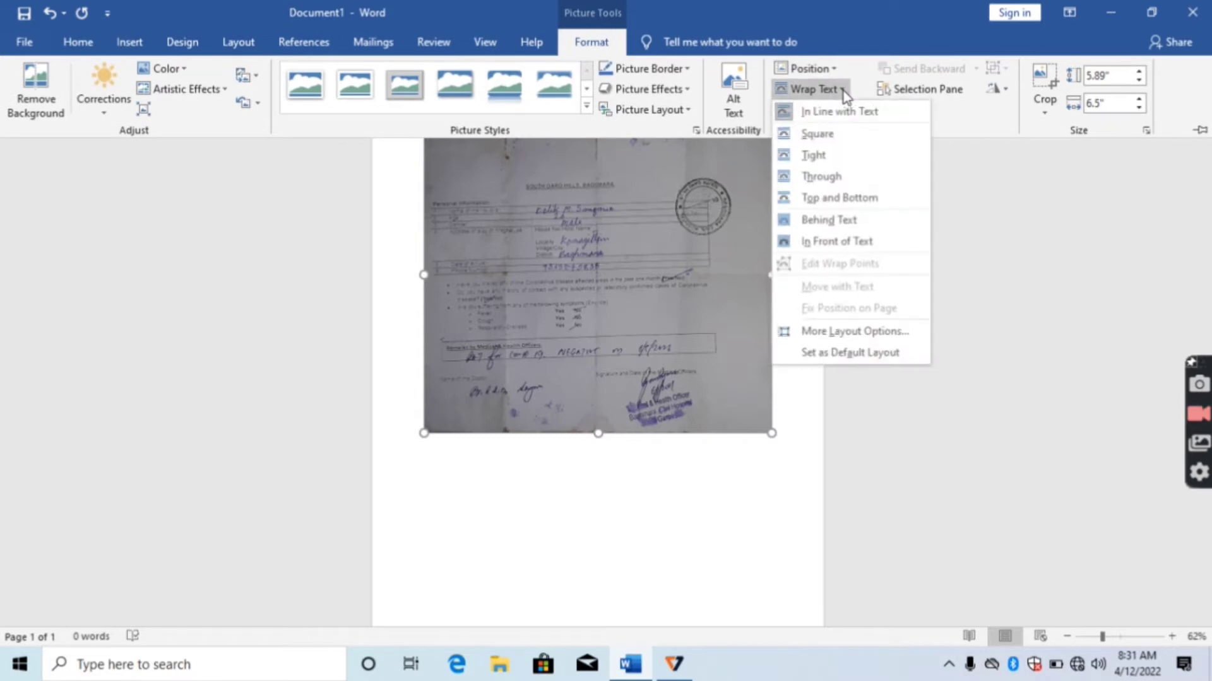
click(842, 249)
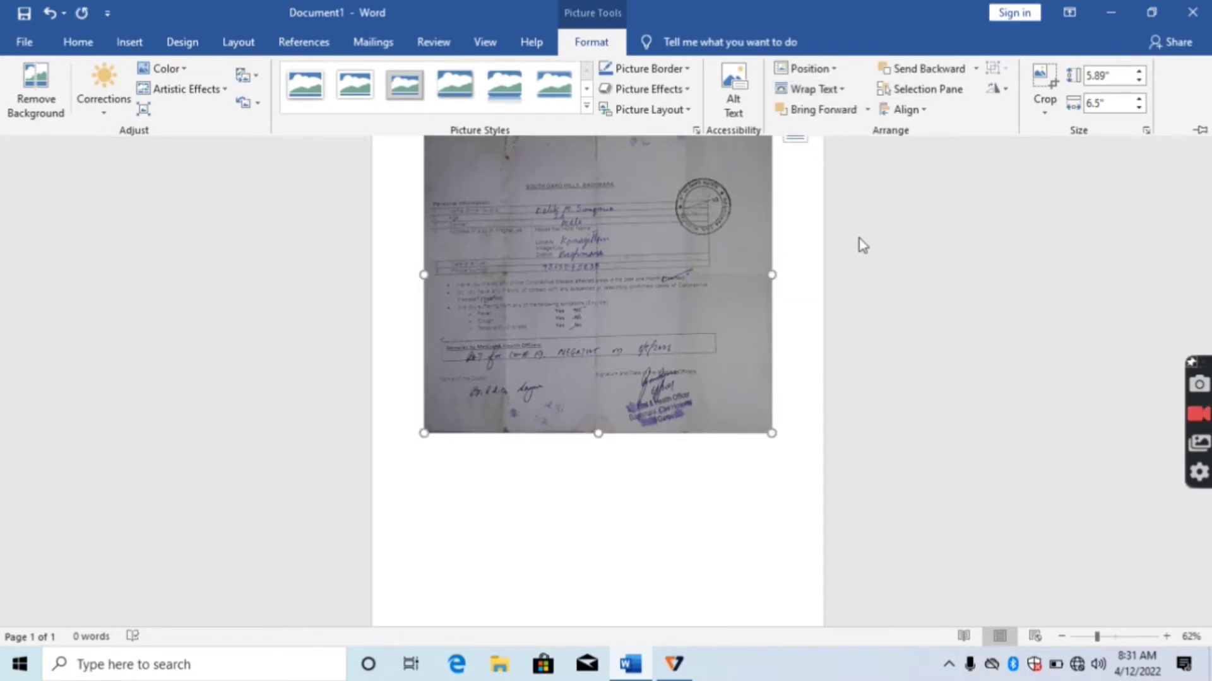
click(858, 239)
- Reposition the photo near the page top and enlarge it to nearly full page width
drag(695, 235, 654, 183)
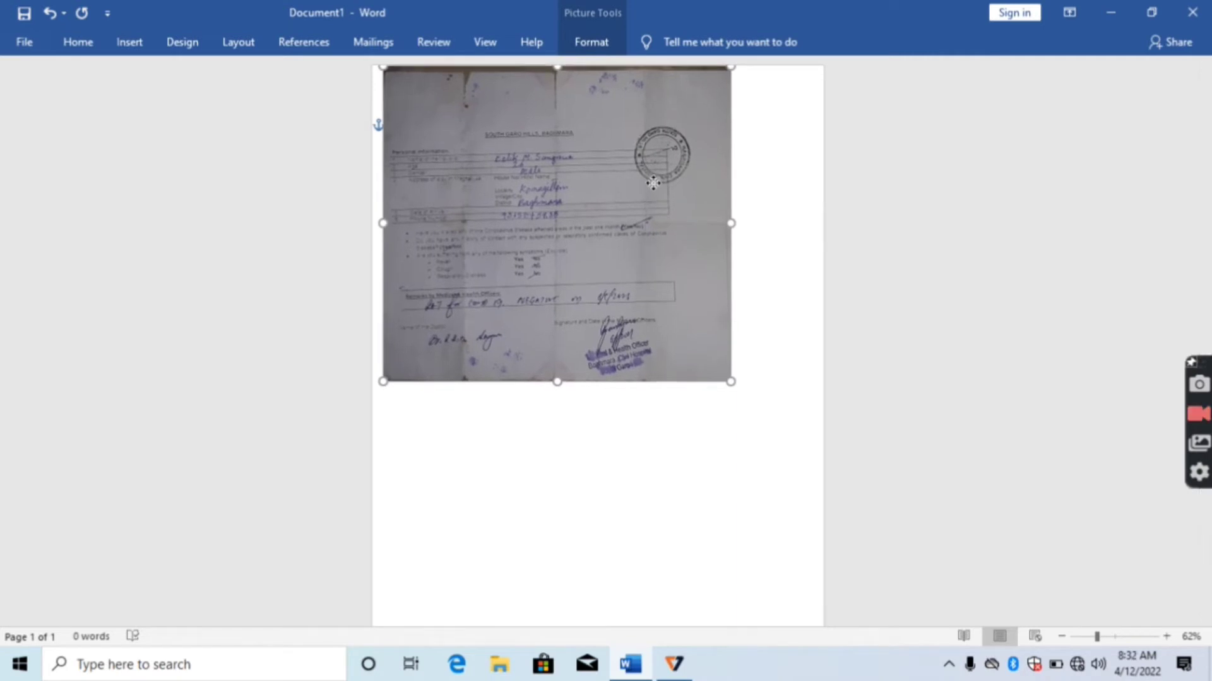
drag(654, 183, 654, 183)
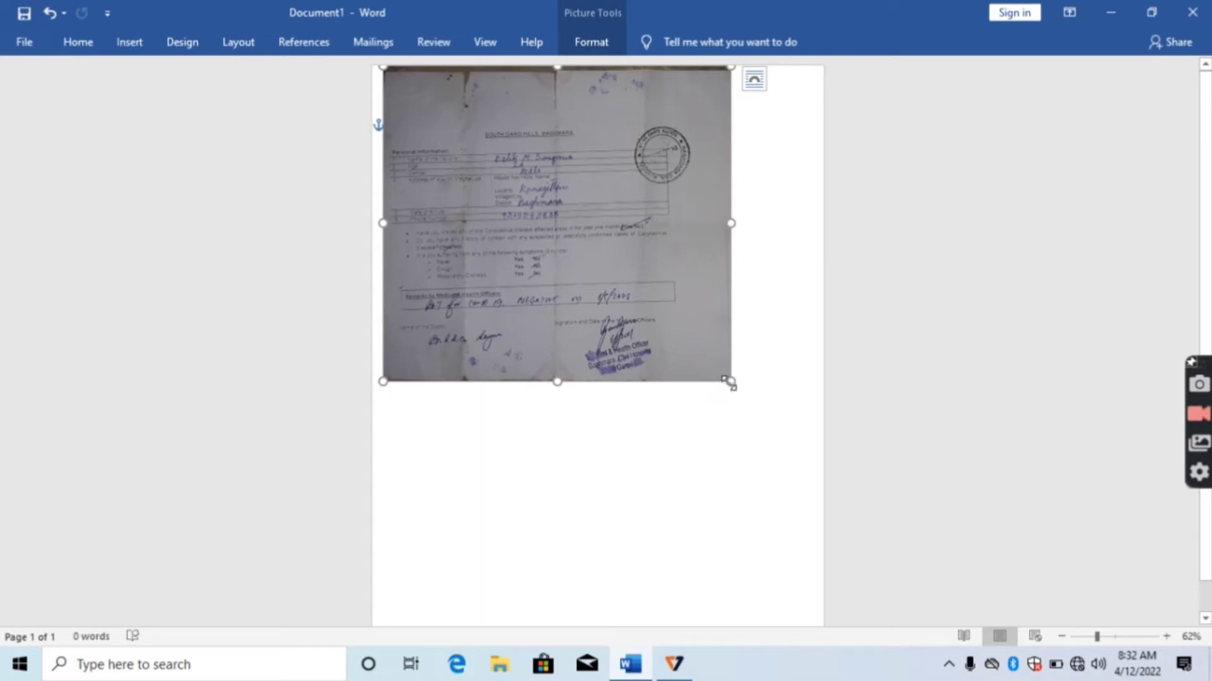
drag(729, 382, 748, 464)
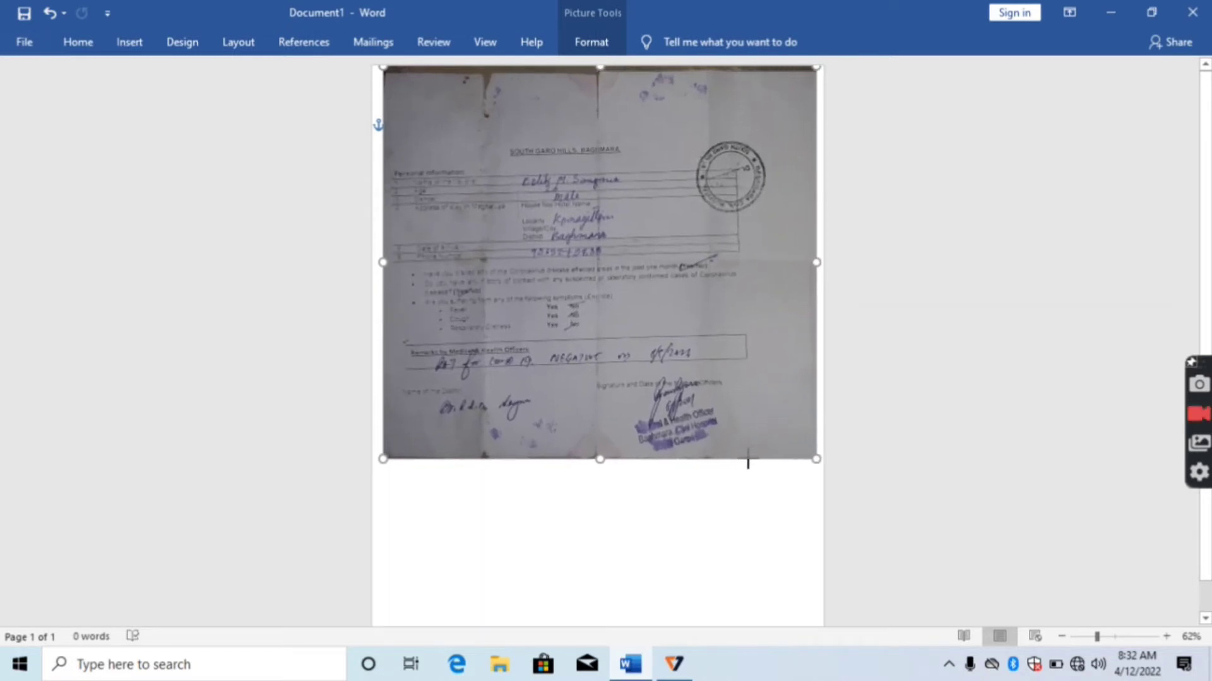
drag(748, 463, 748, 459)
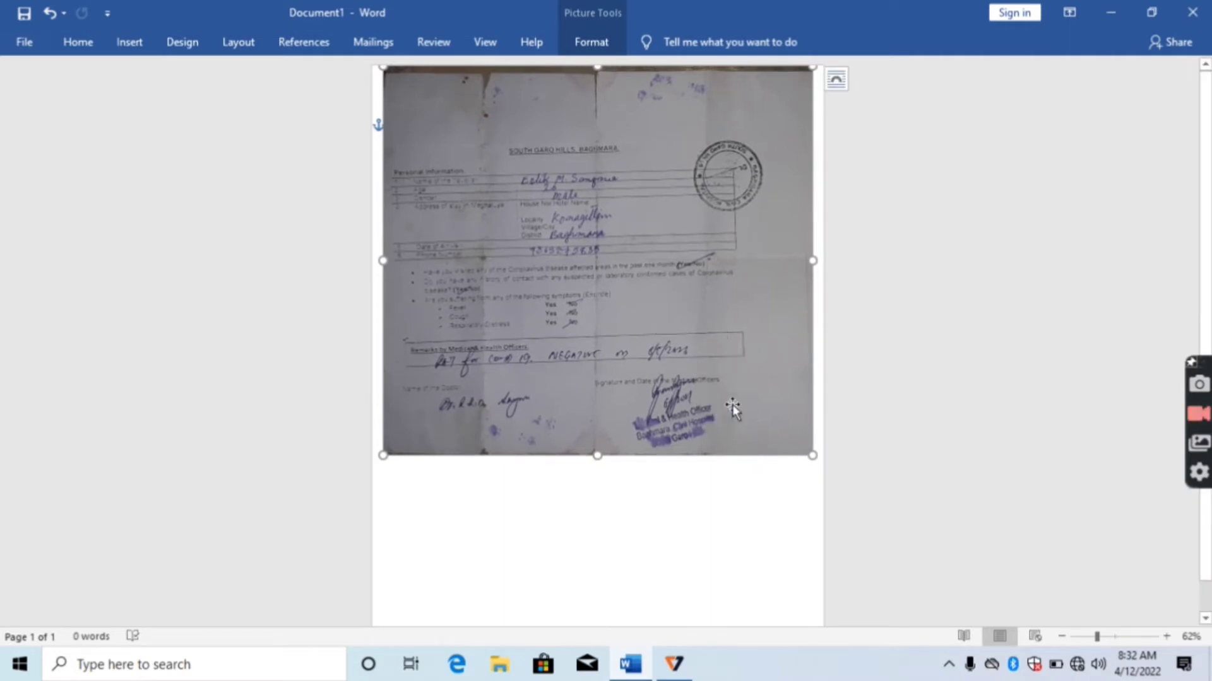
drag(714, 380, 711, 399)
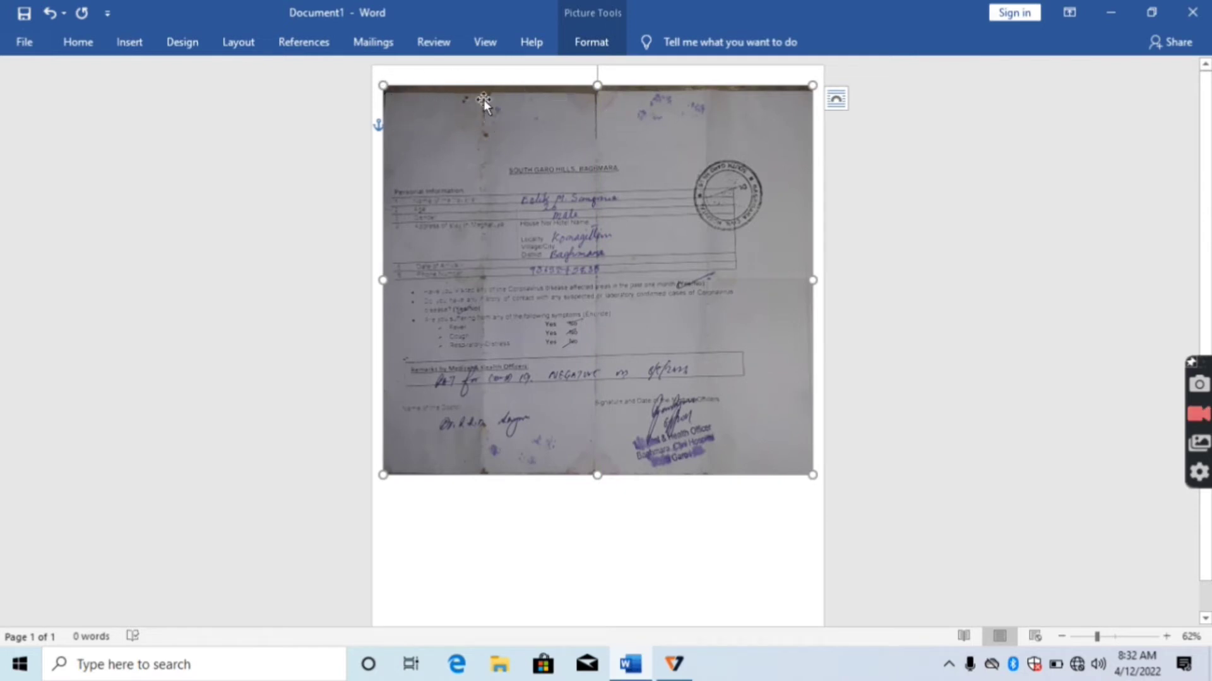
- Crop the dark band off the photo's top edge, then reselect the photo
click(591, 42)
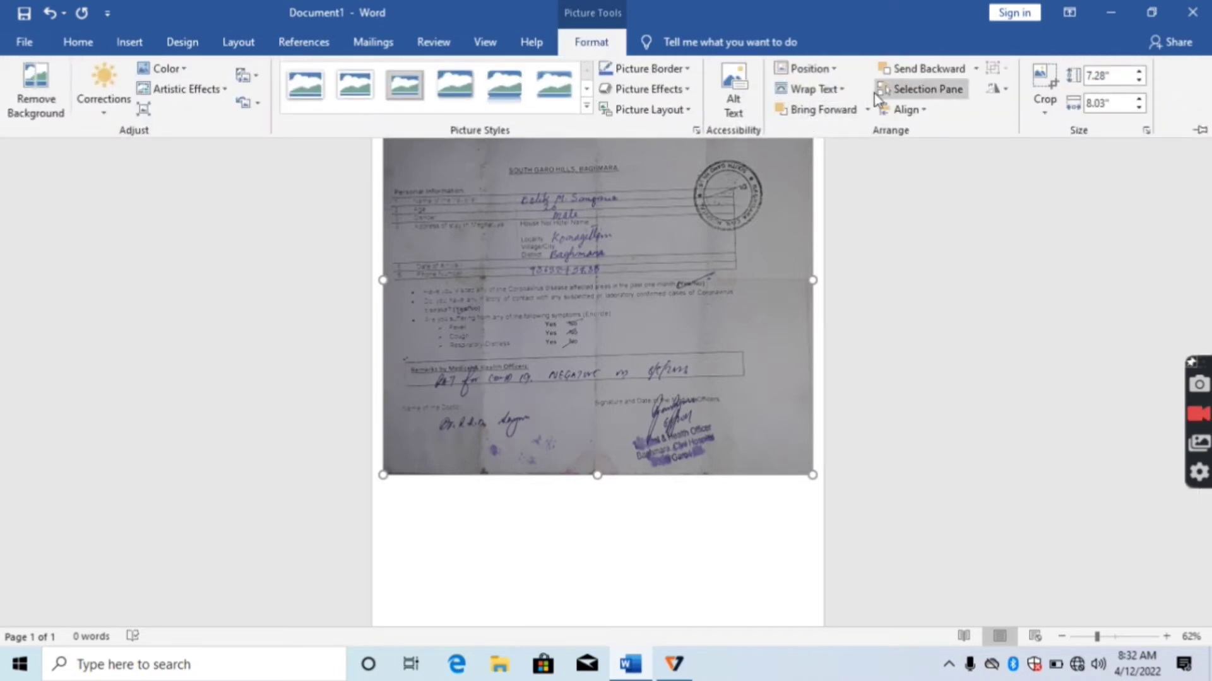
click(1047, 105)
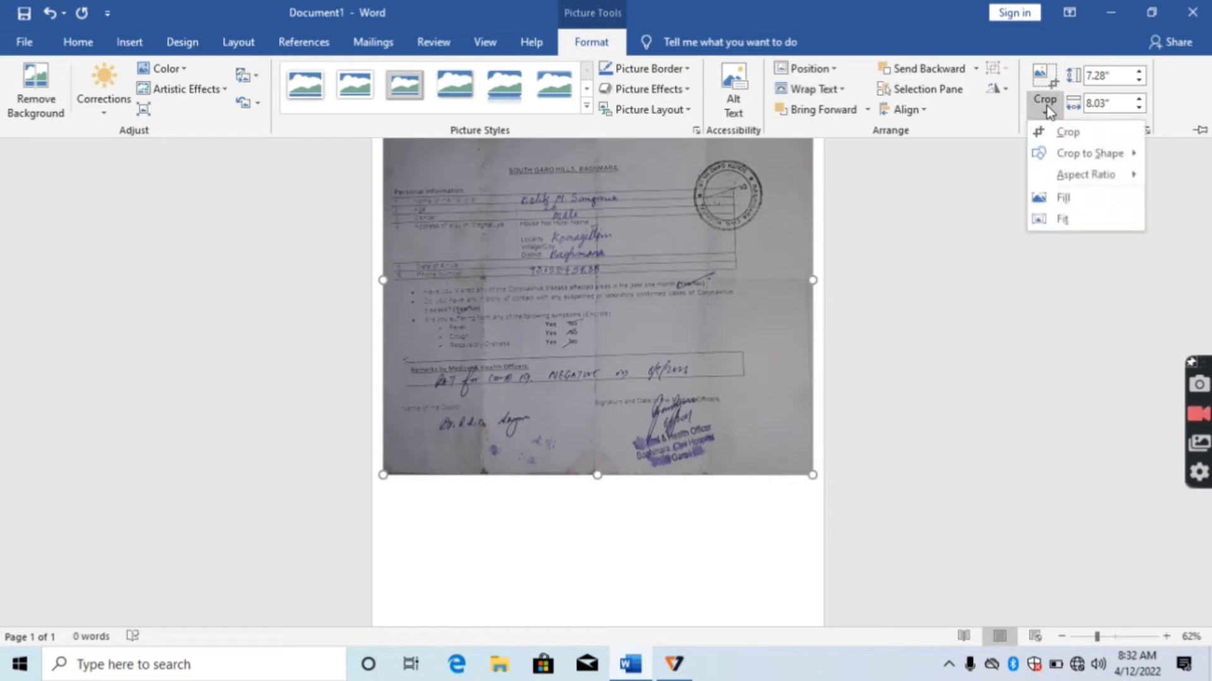
click(1080, 131)
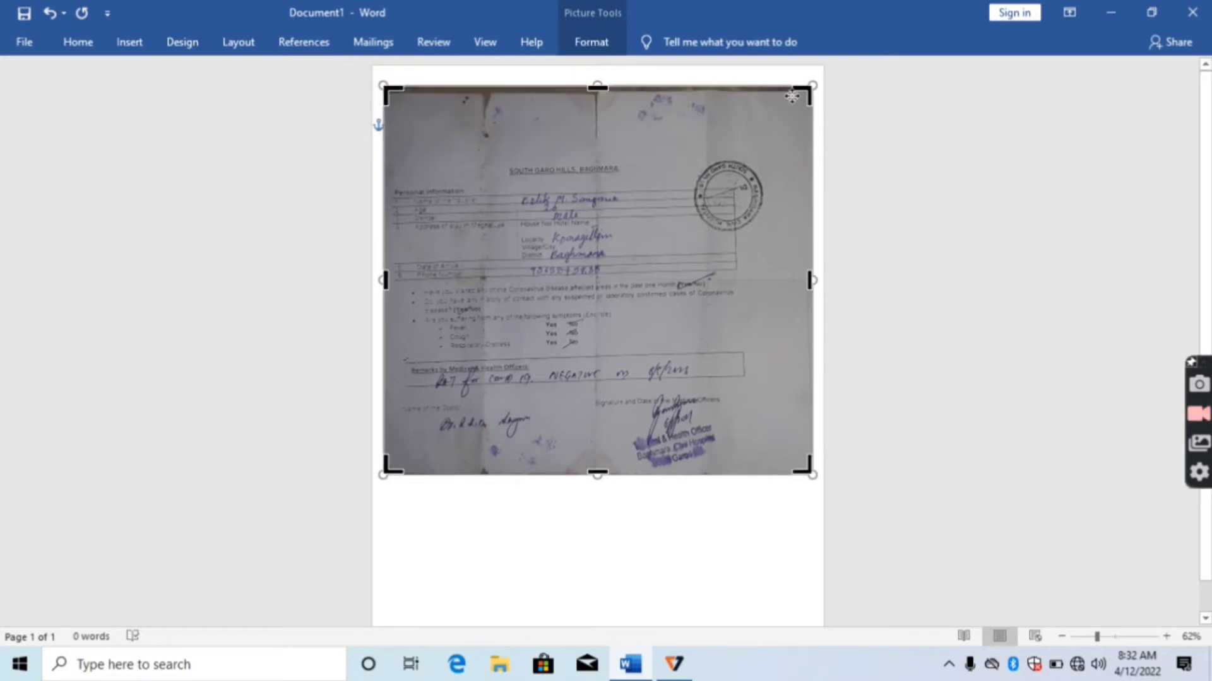
drag(597, 85, 598, 90)
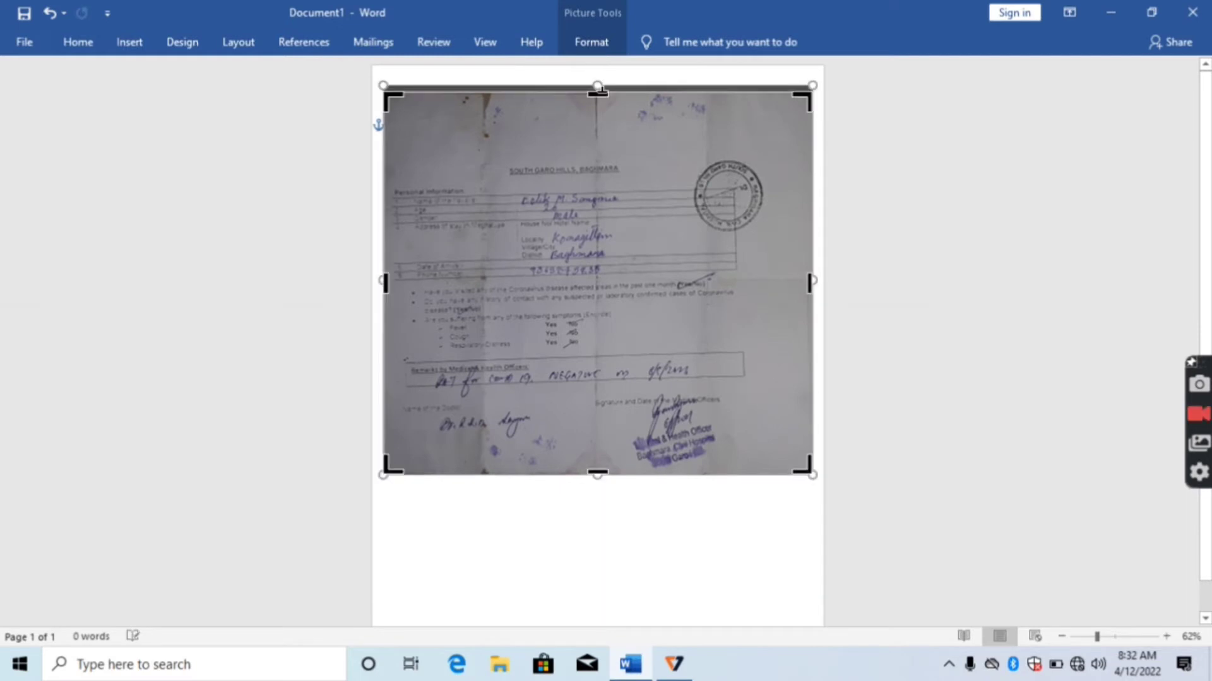
click(605, 92)
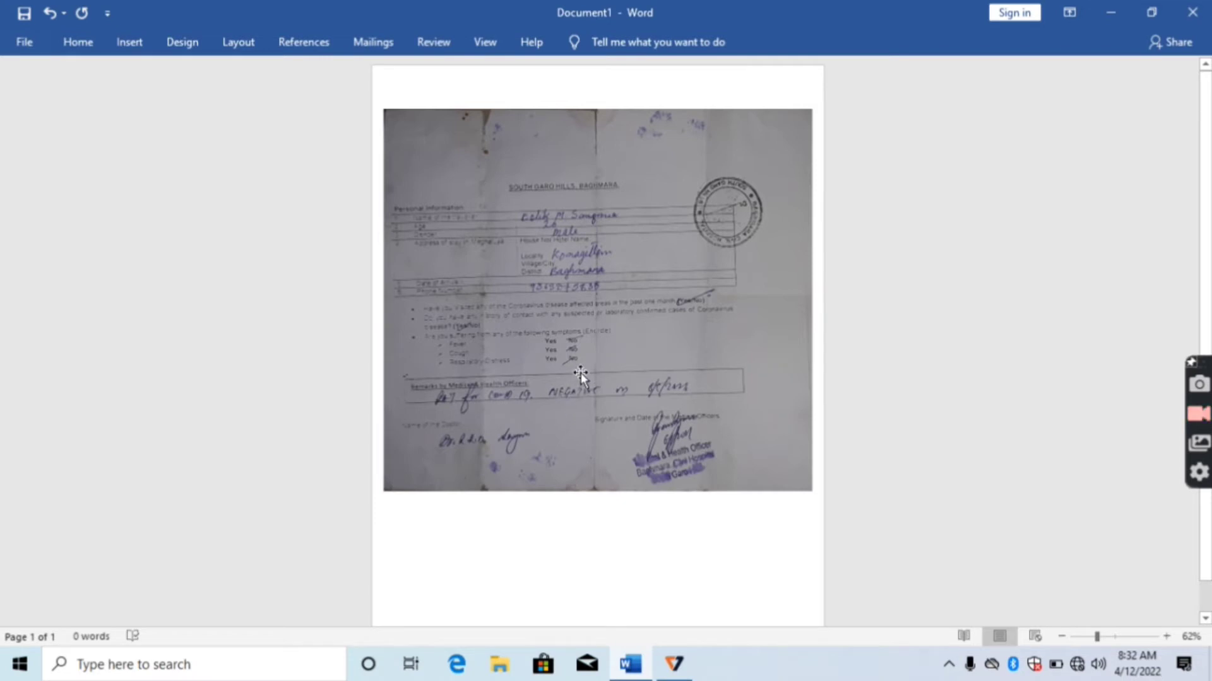
click(590, 291)
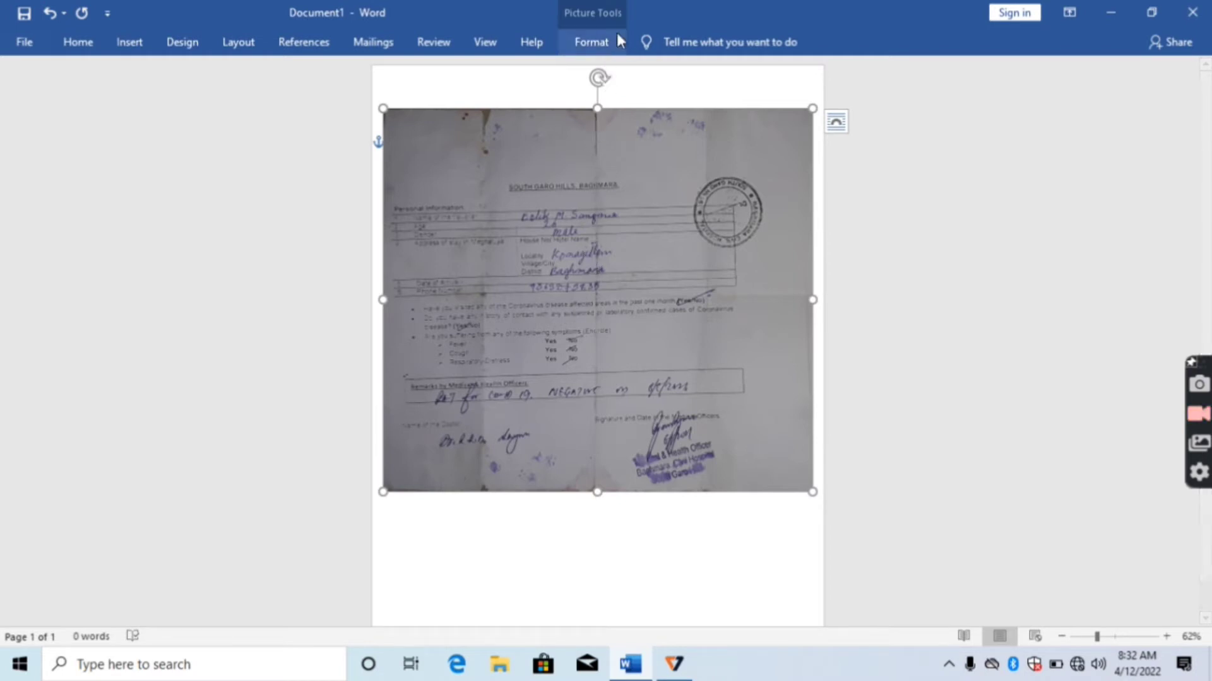
click(596, 45)
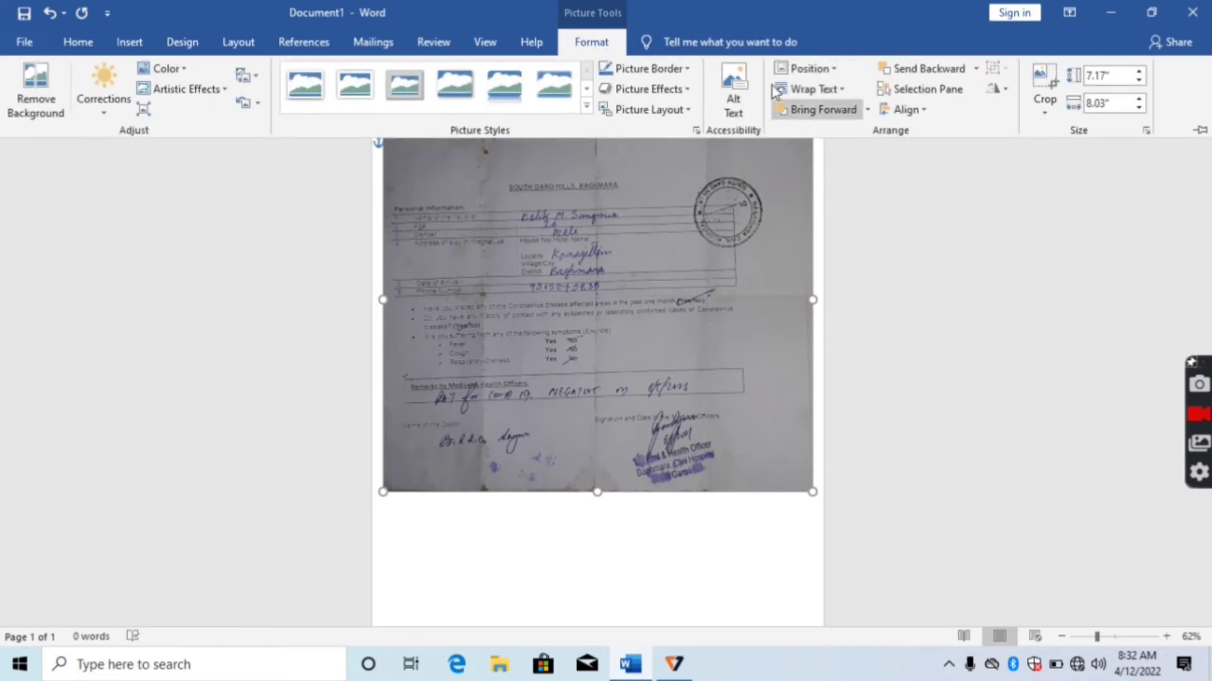
- Open Picture Corrections Options for the certificate photo from the Corrections presets
click(105, 113)
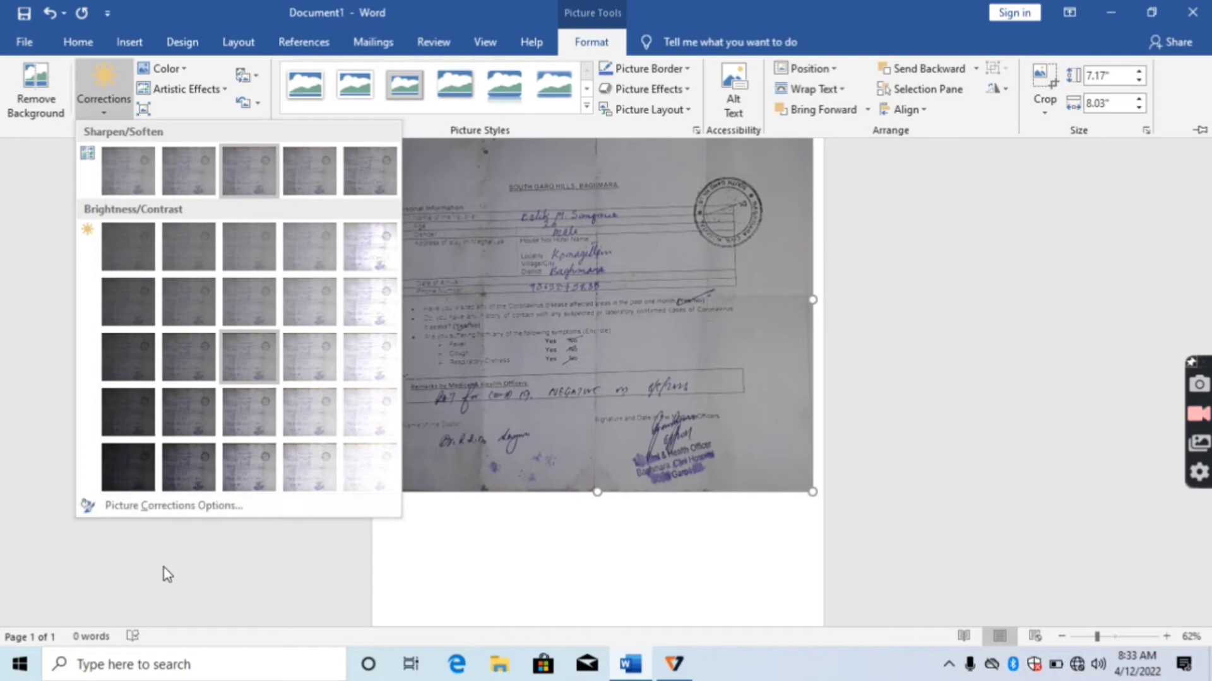
click(182, 508)
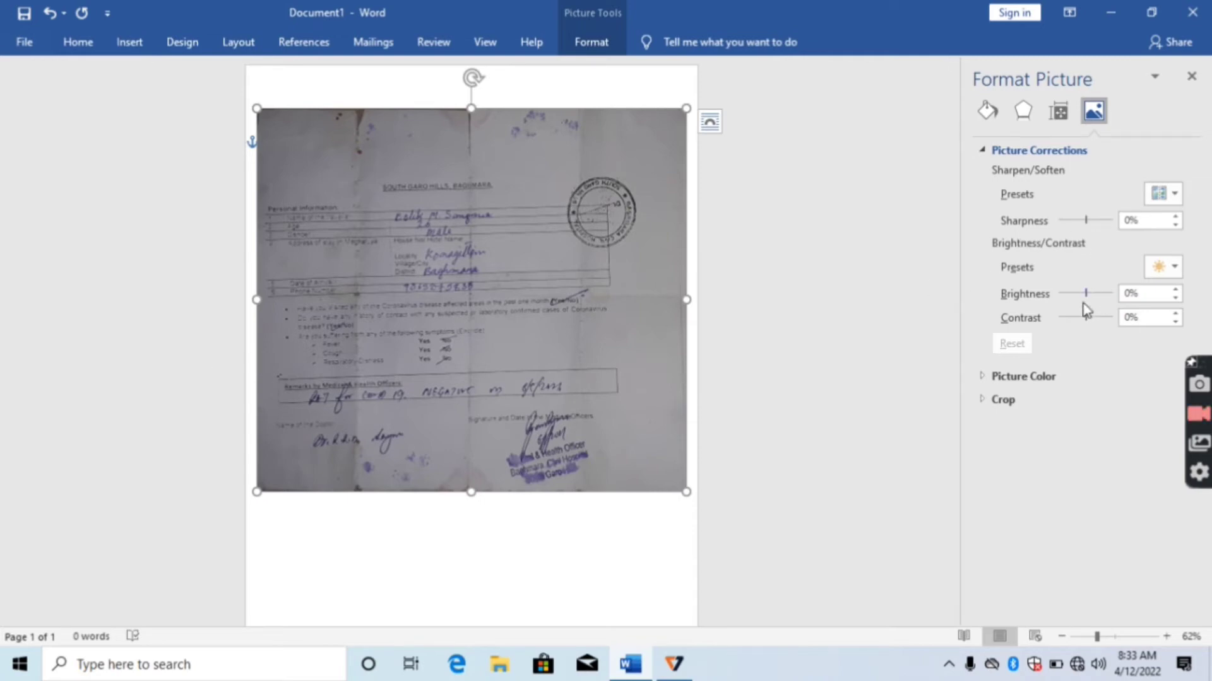
- Set the photo's sharpness to 48%, brightness to 69% and contrast to 30%
click(1087, 220)
drag(1088, 219, 1091, 220)
drag(1085, 293, 1102, 294)
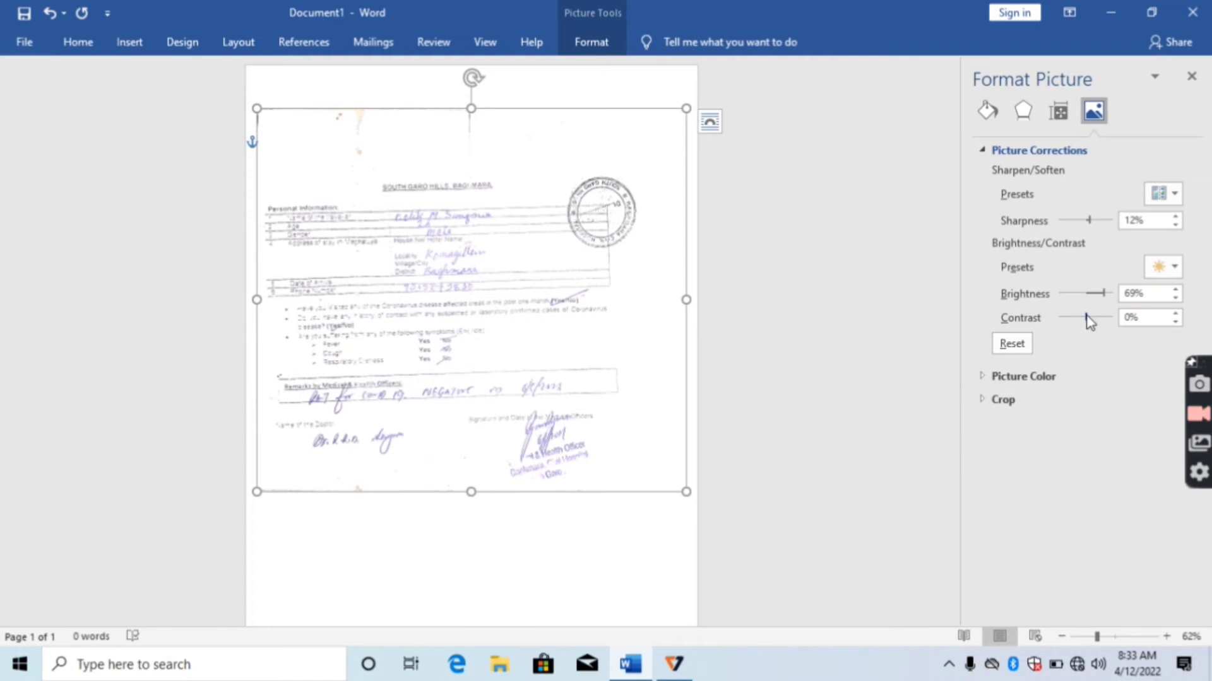
drag(1087, 318, 1093, 319)
drag(1093, 319, 1095, 320)
drag(1095, 320, 1093, 320)
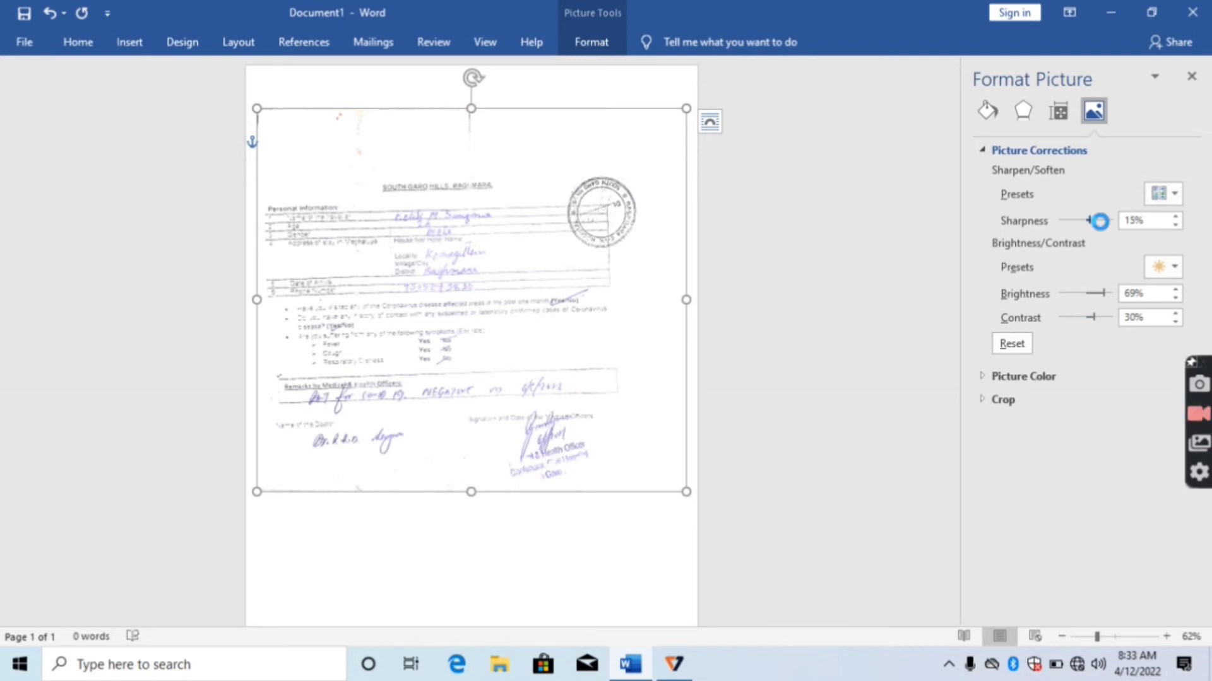
drag(1100, 221, 1099, 220)
click(897, 263)
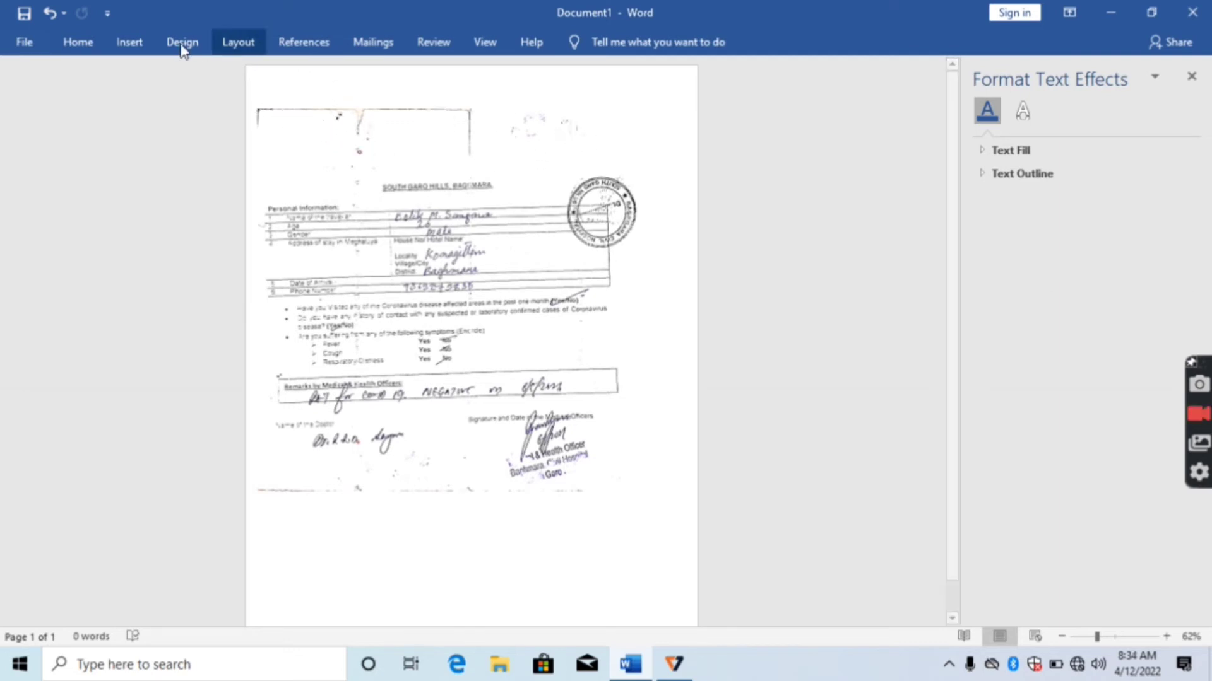
- Draw a rectangle over the dark mark at the certificate's top-left corner
click(132, 46)
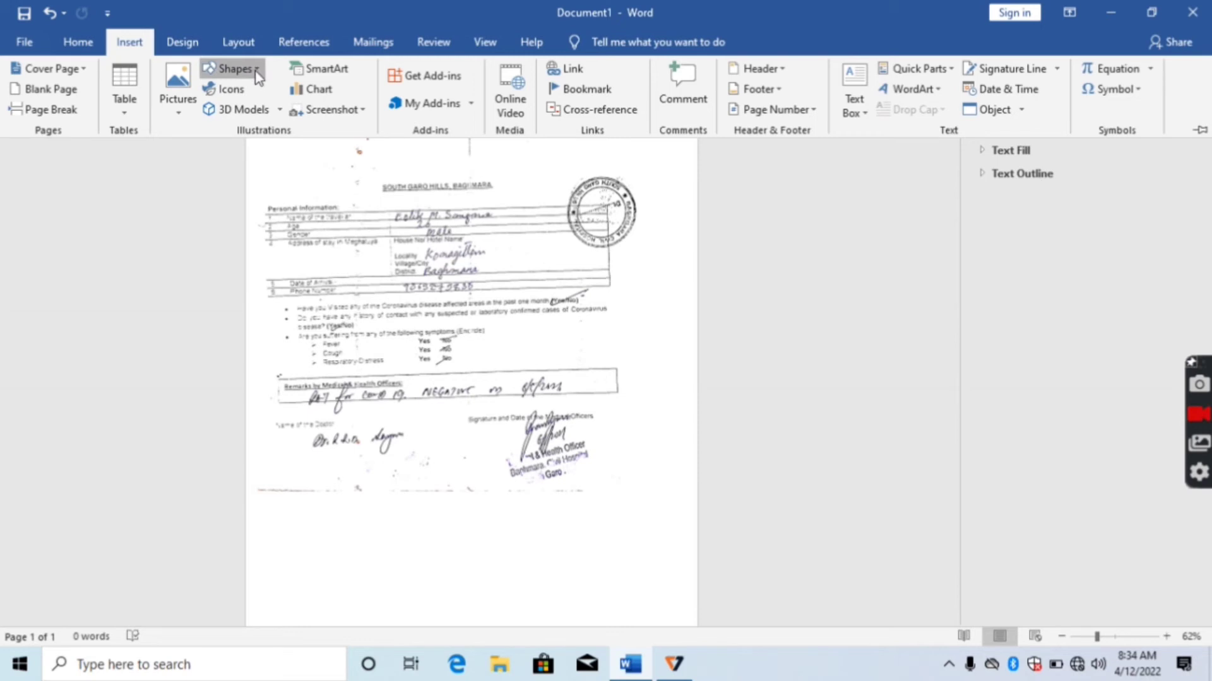
click(258, 76)
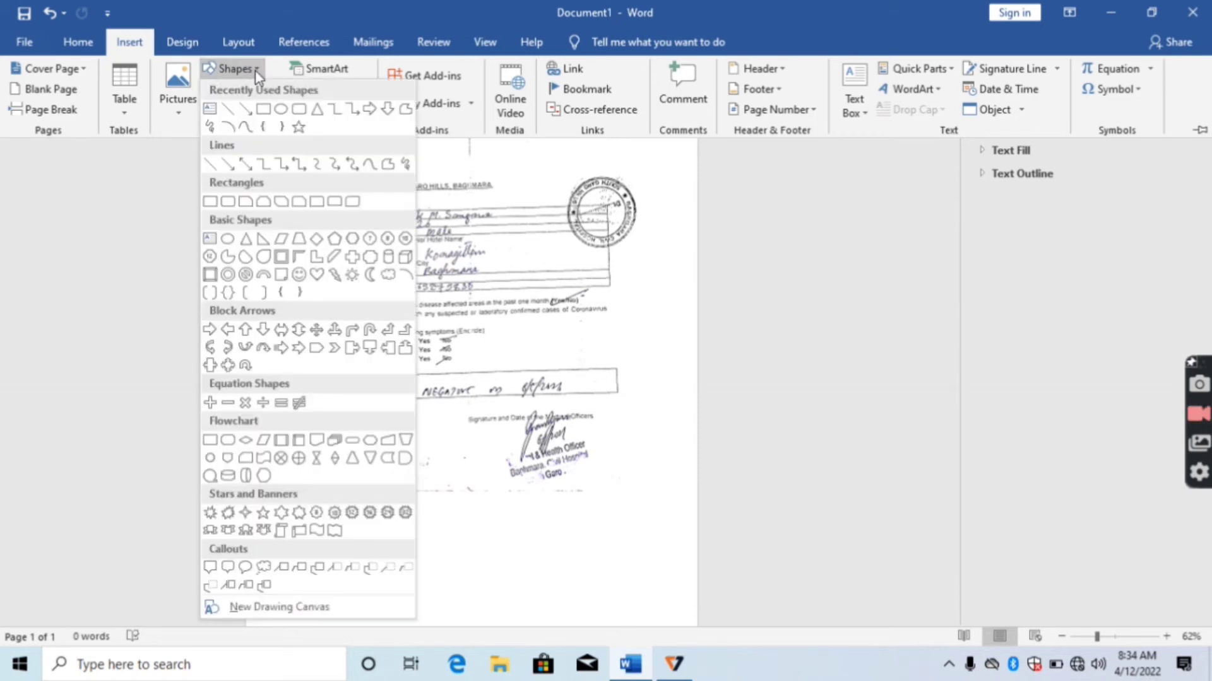
click(264, 111)
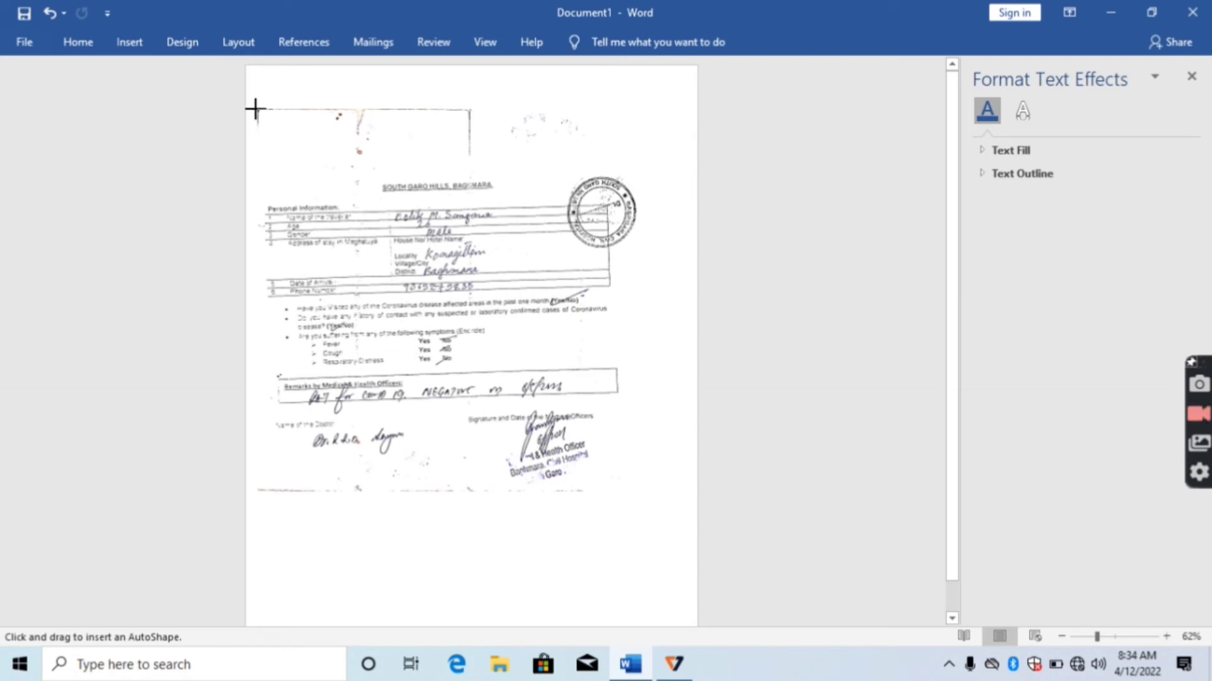
drag(257, 103, 368, 147)
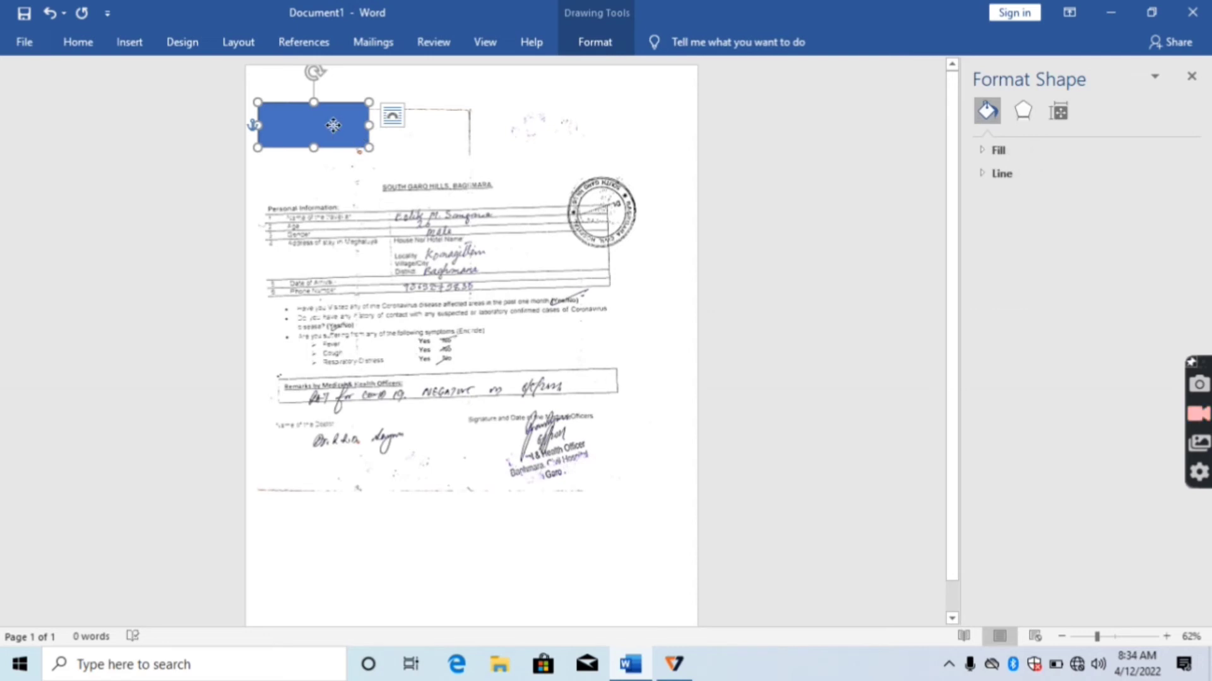
- Give the rectangle a white fill and a white outline
right_click(333, 125)
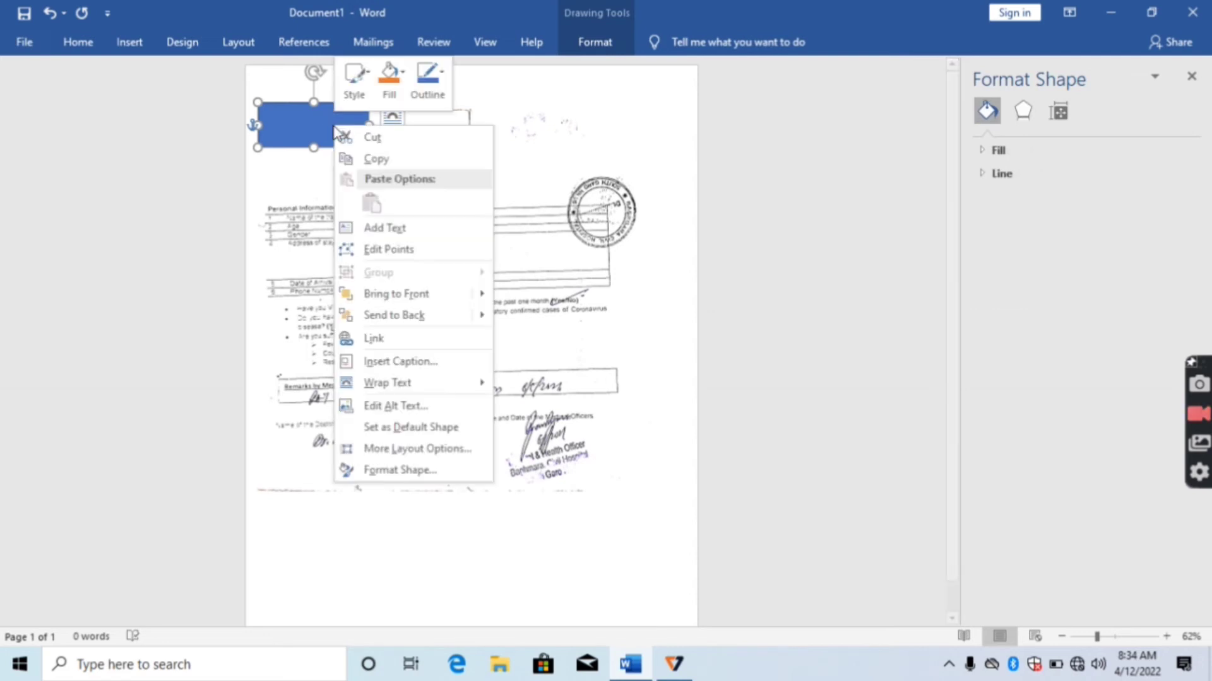
click(401, 83)
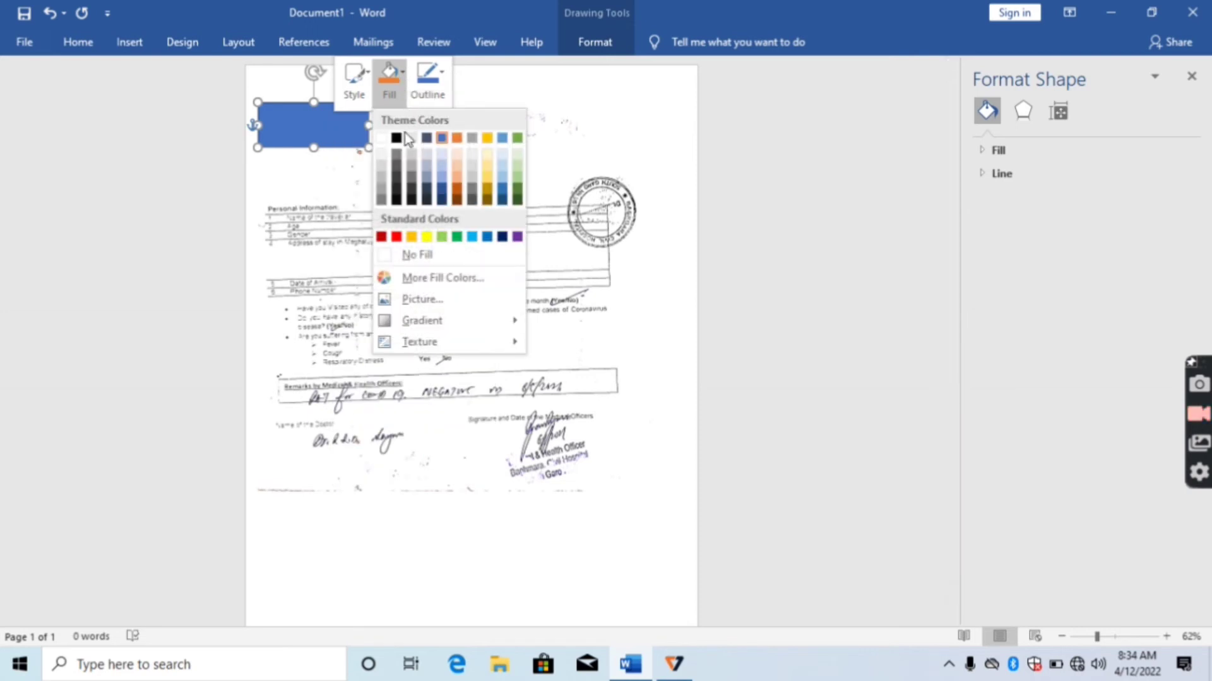
click(380, 138)
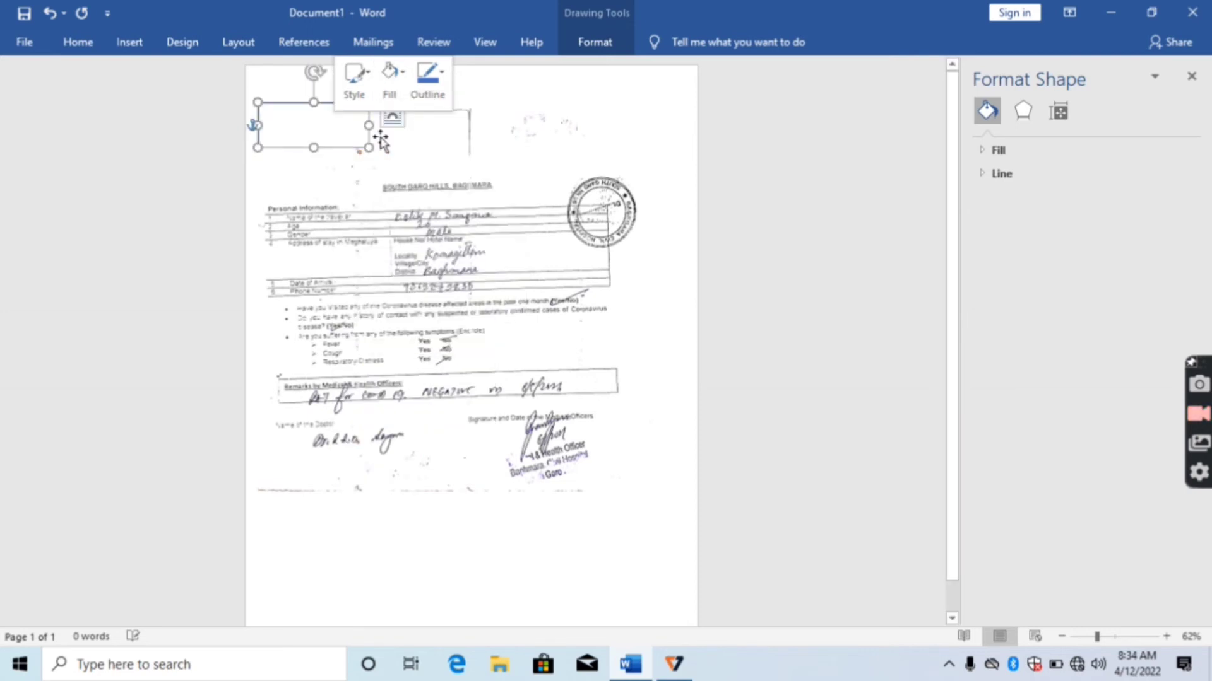
click(440, 74)
- Finish the white outline, slide the rectangle over the top marks, then move it below the doctor's signature
click(418, 136)
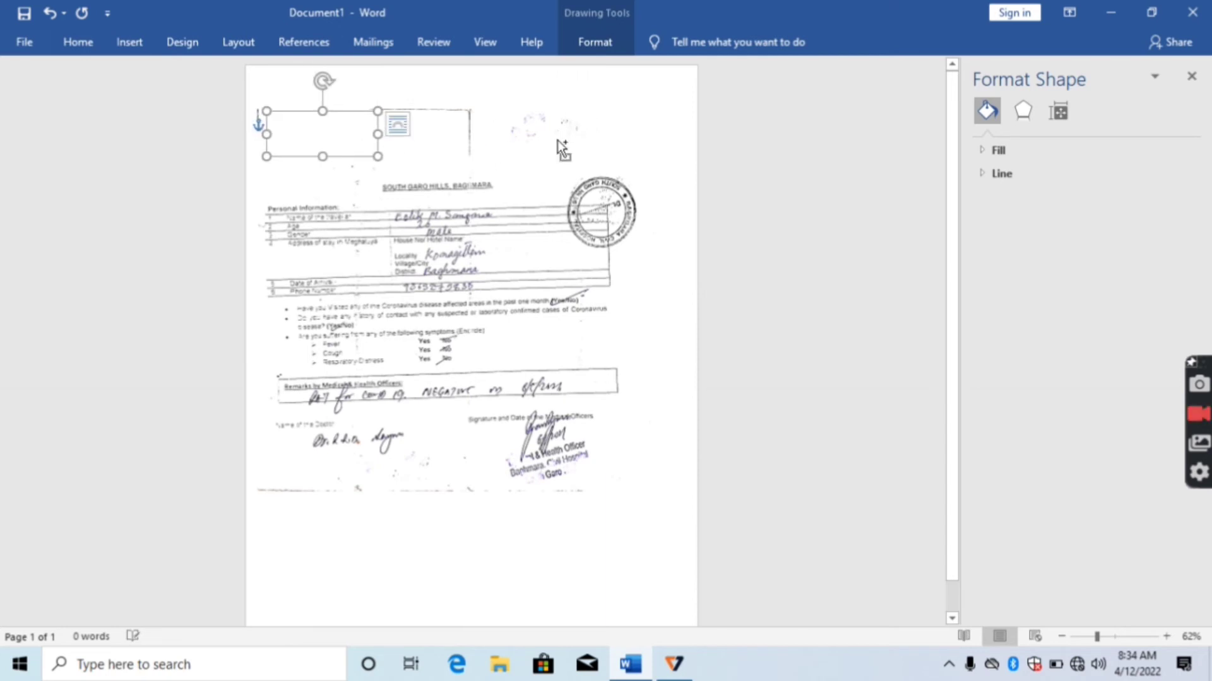
mouse_move(312, 110)
mouse_down()
mouse_move(351, 124)
mouse_move(305, 109)
mouse_up()
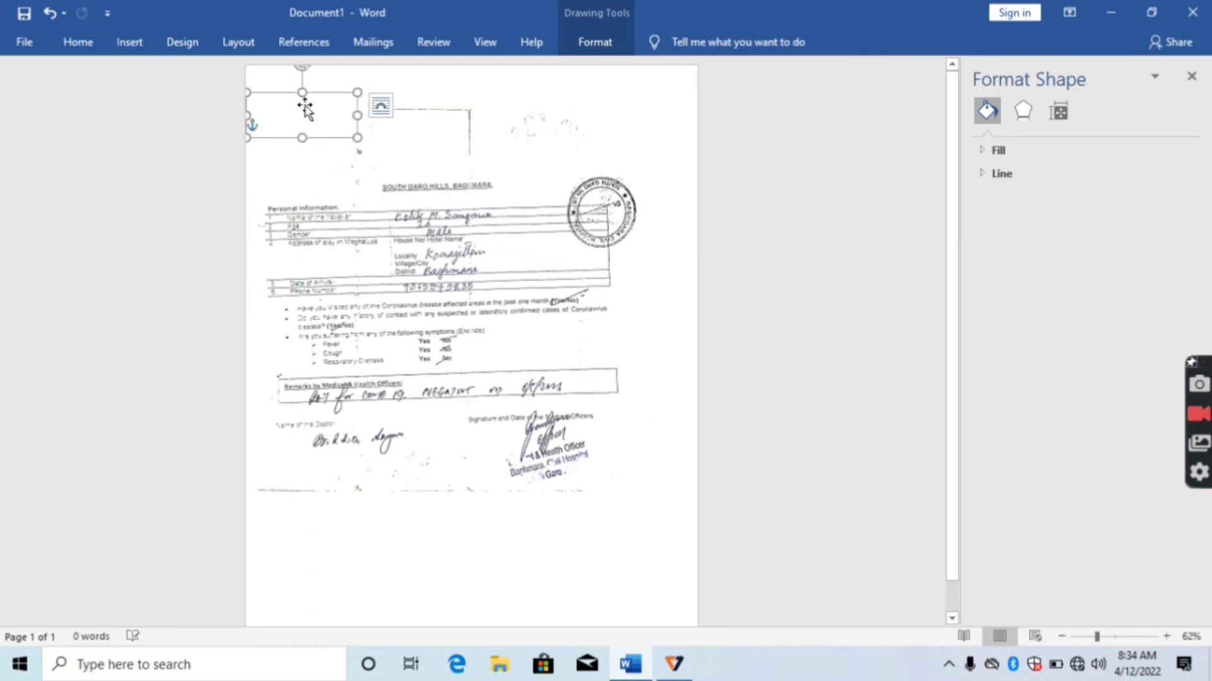
key(ctrl+z)
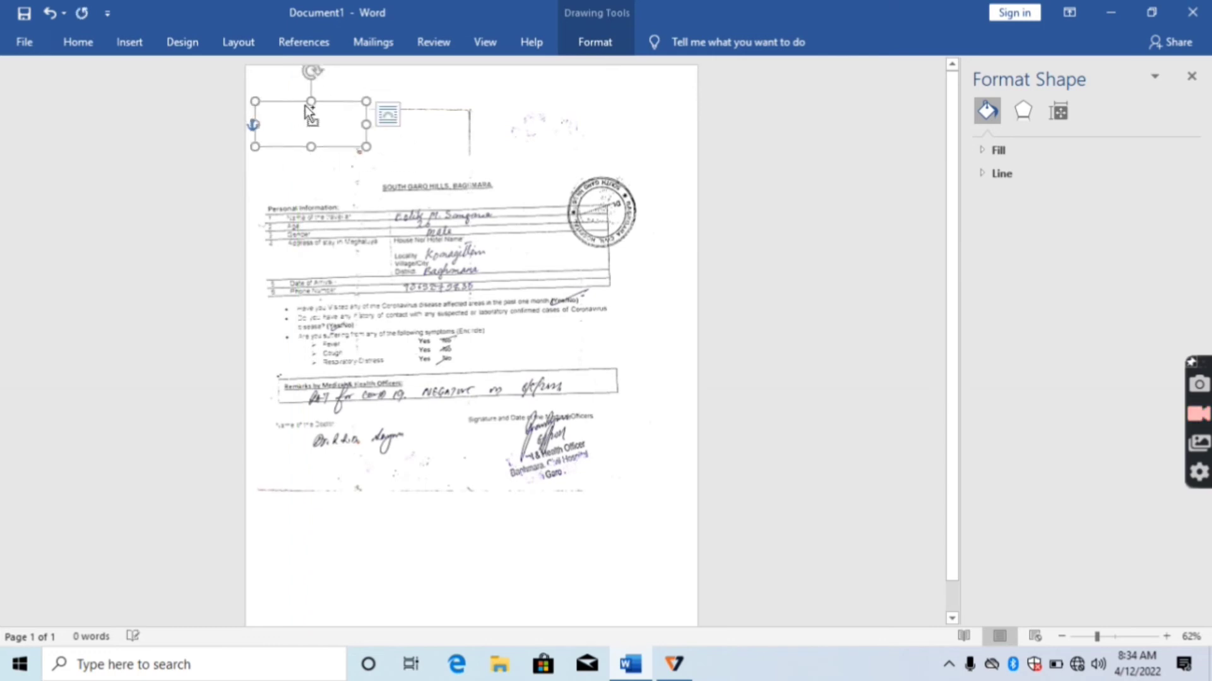
drag(354, 124, 432, 133)
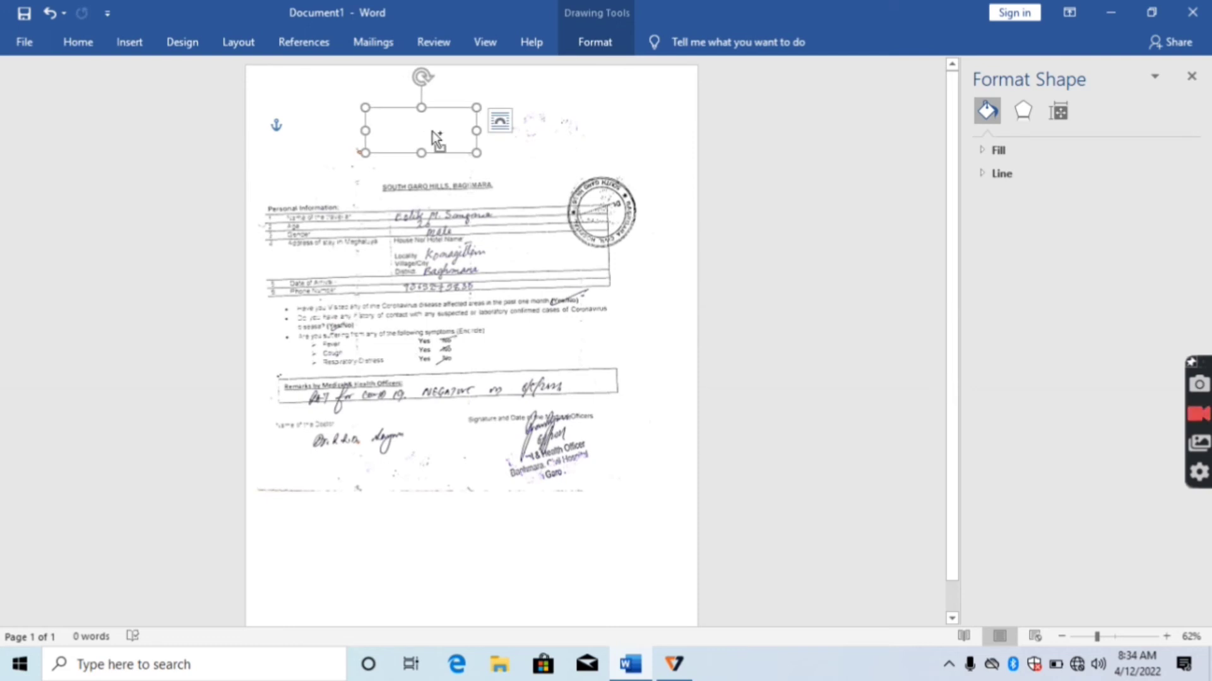
mouse_move(433, 131)
mouse_down()
mouse_move(546, 128)
mouse_move(371, 170)
mouse_move(379, 189)
mouse_move(368, 158)
mouse_move(386, 172)
mouse_up()
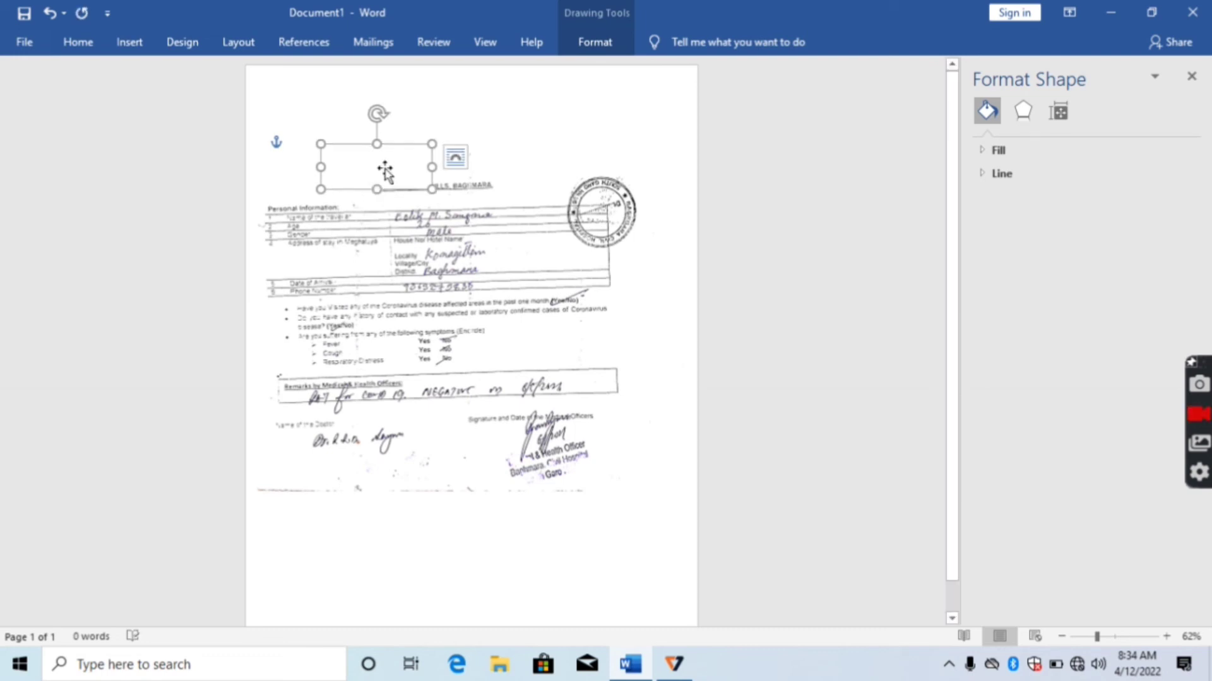
mouse_move(385, 171)
mouse_down()
mouse_move(335, 479)
mouse_move(314, 491)
mouse_move(324, 505)
mouse_move(424, 479)
mouse_up()
- Move the white rectangle beneath the officer's stamp near the certificate's bottom
click(495, 482)
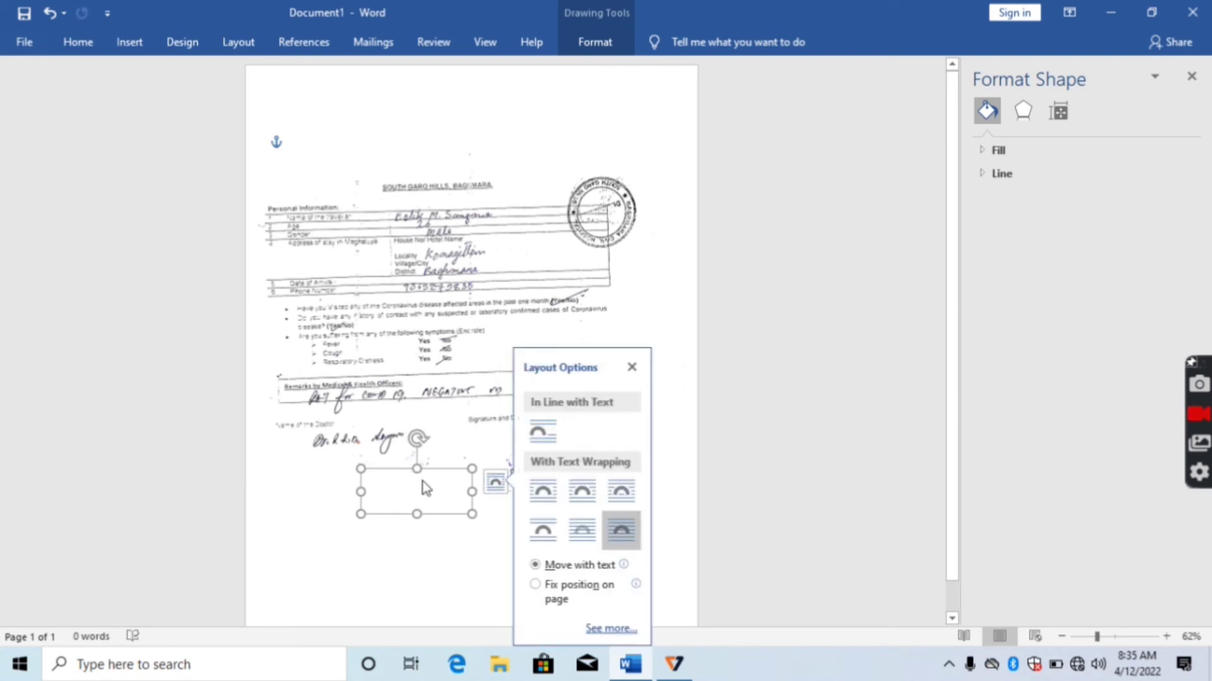
click(638, 368)
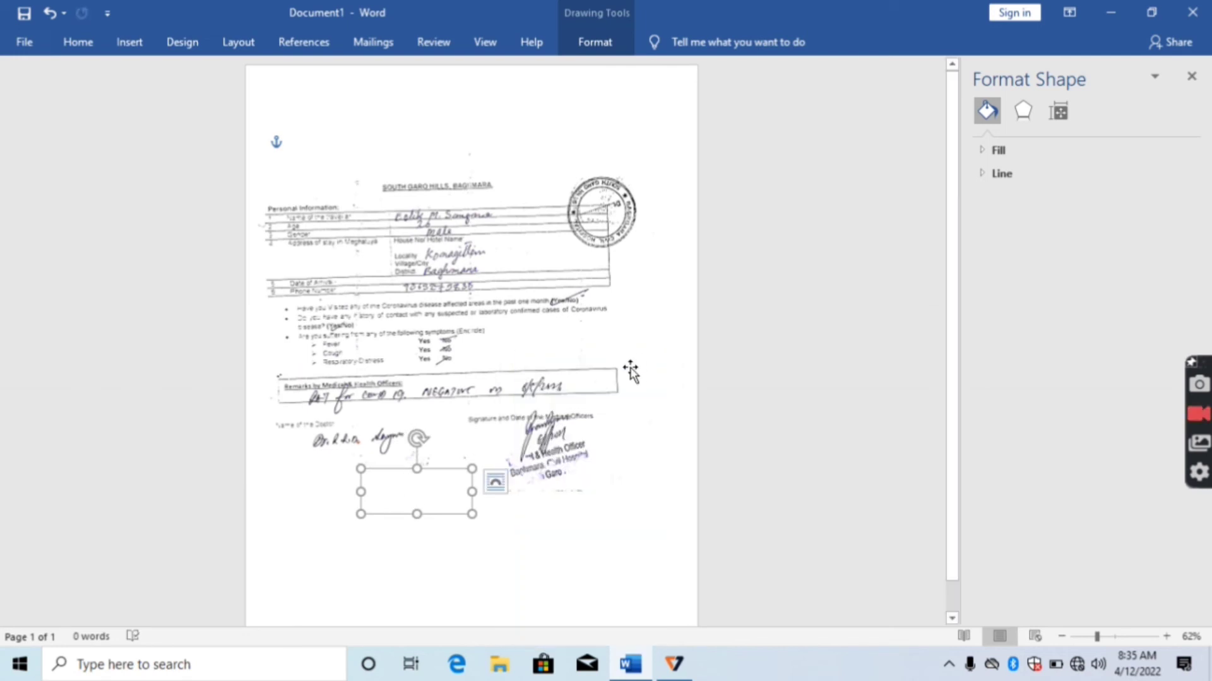
mouse_move(429, 489)
mouse_down()
mouse_move(514, 538)
mouse_move(600, 547)
mouse_move(331, 499)
mouse_move(300, 505)
mouse_move(457, 533)
mouse_up()
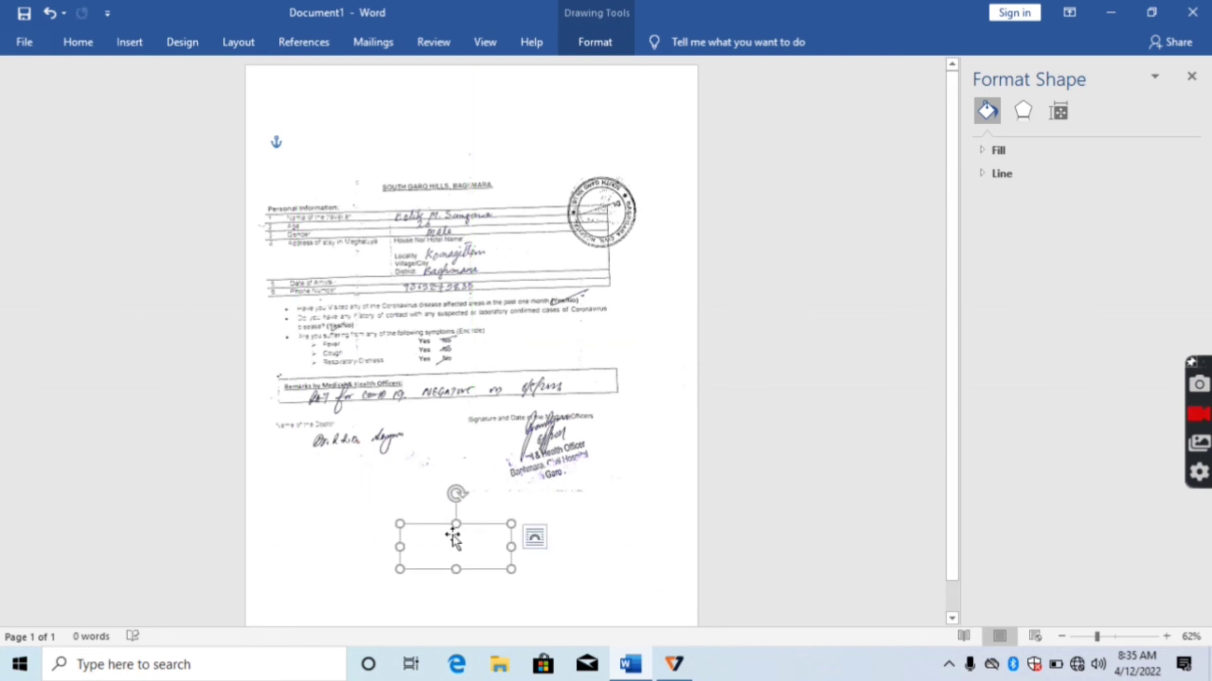
click(536, 247)
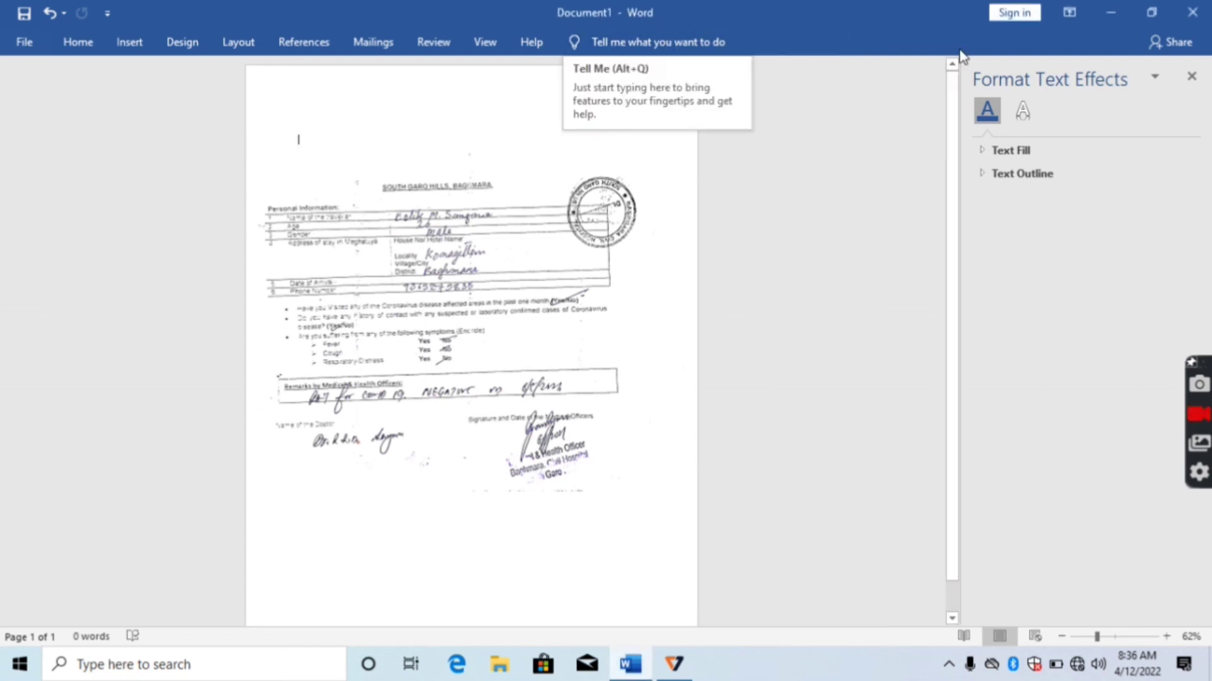
- Close the Format Text Effects pane and open Print Preview and Print from the Tell Me box
click(1193, 76)
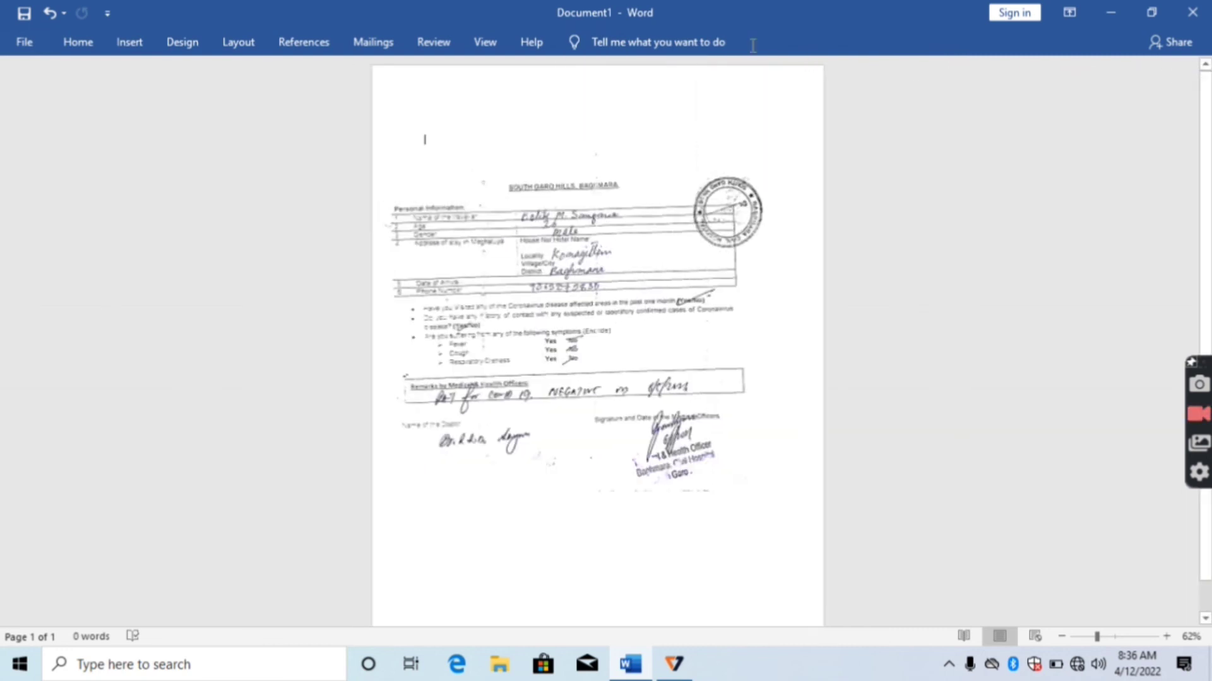
click(650, 42)
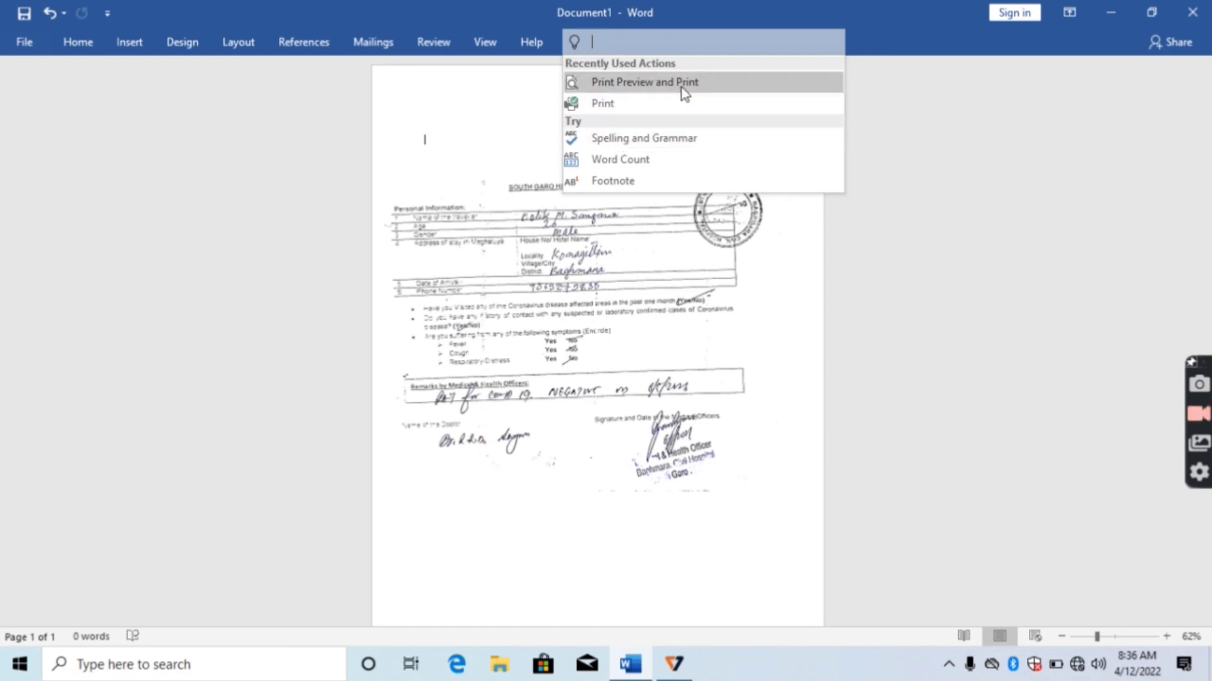
click(934, 183)
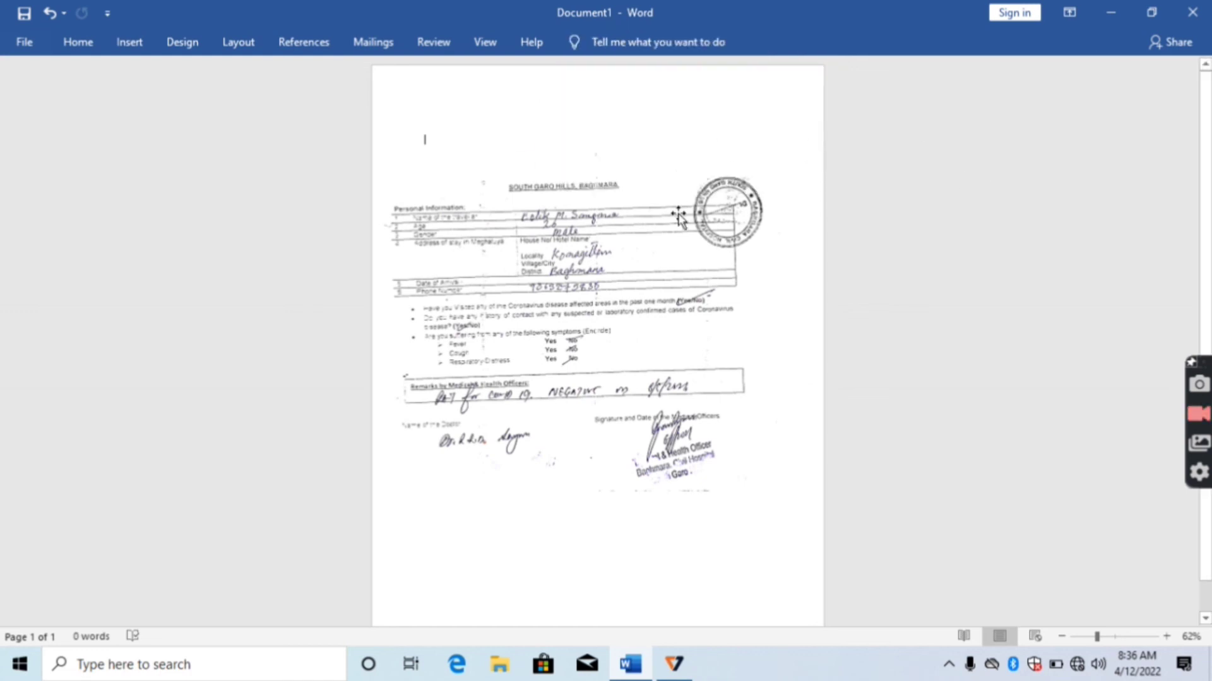